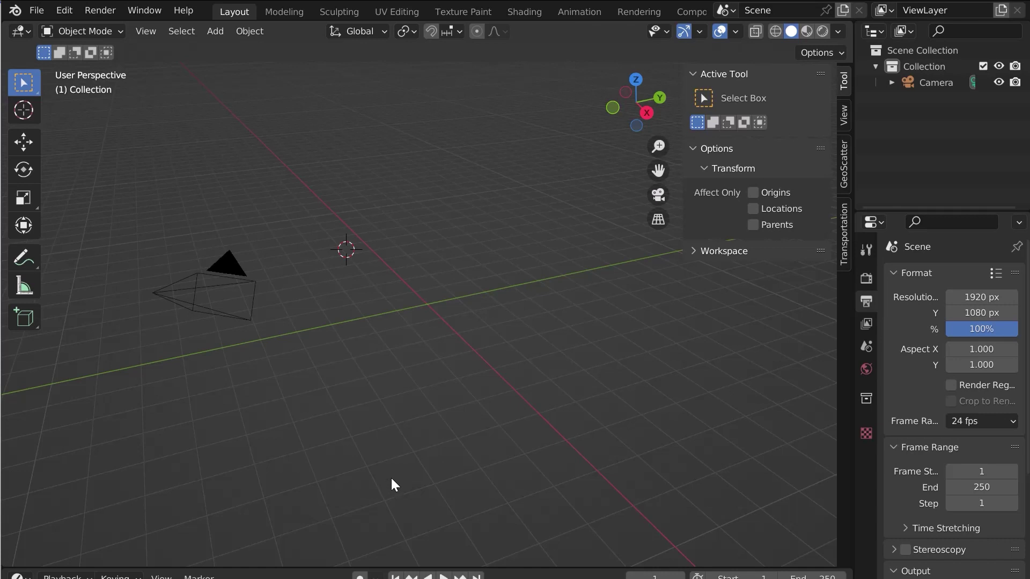
Install the Vegetation_V5.1_Addon.zip add-on from Blender Preferences
left_click(63, 11)
left_click(91, 240)
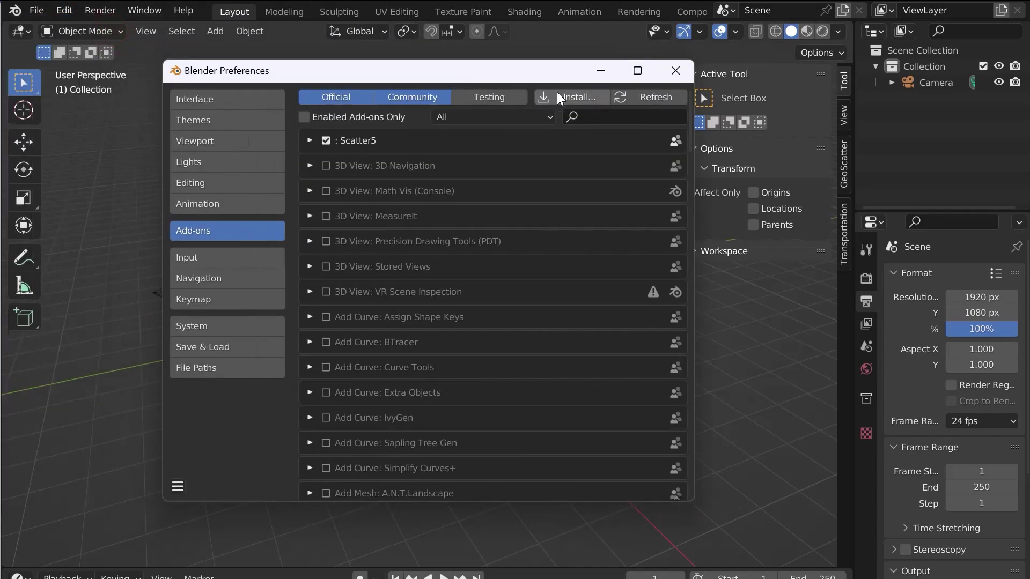
left_click(557, 92)
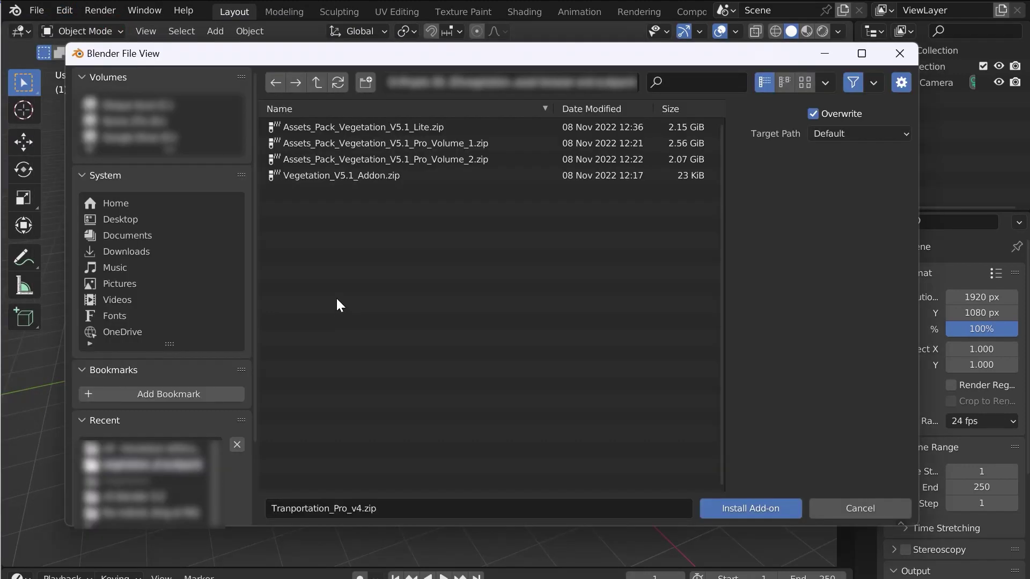
left_click(321, 175)
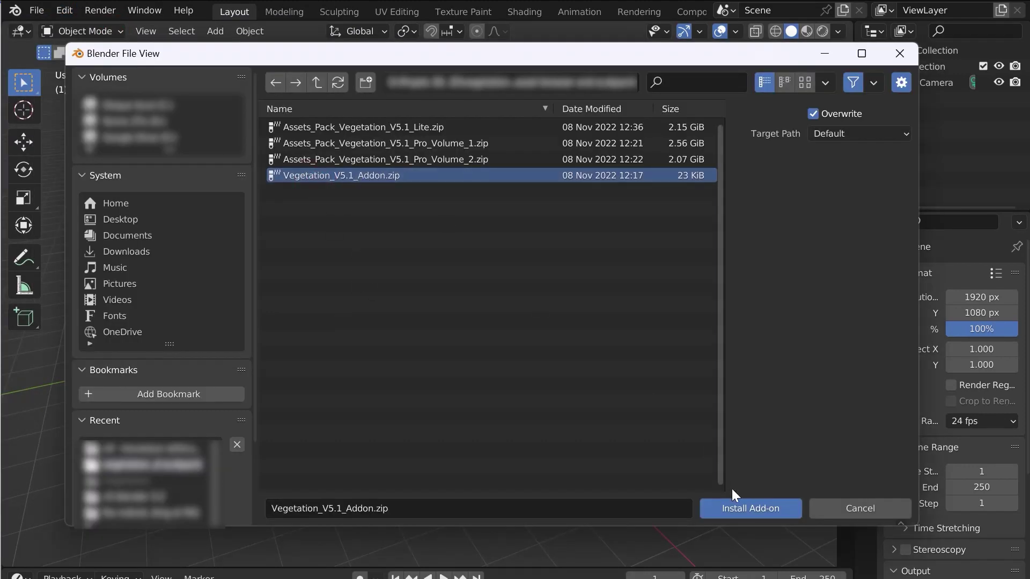
left_click(742, 507)
Enable Generic: Vegetation and set its Assets Folder to D:\assets\
left_click(325, 140)
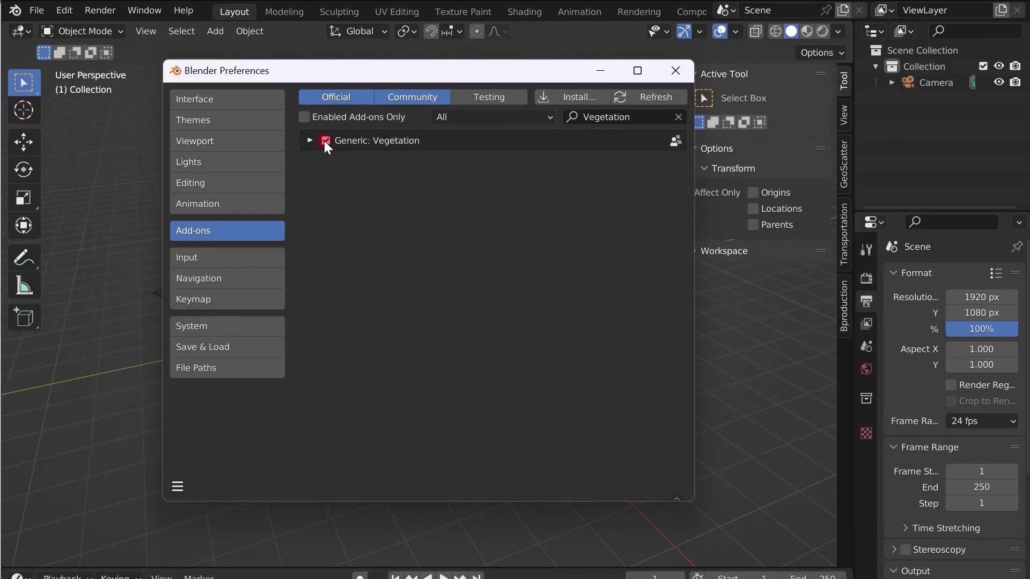
left_click(308, 140)
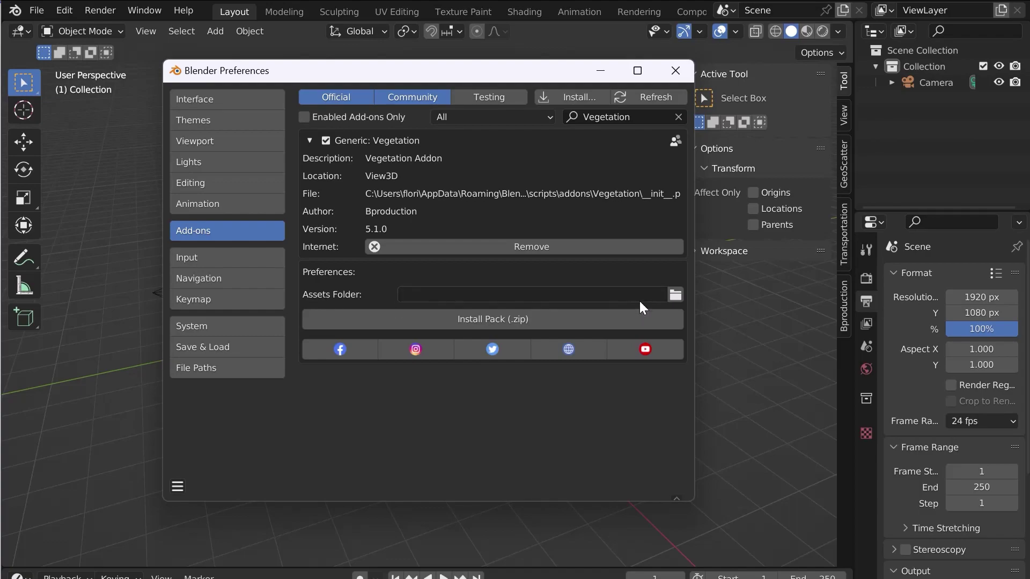
left_click(674, 294)
double_click(237, 120)
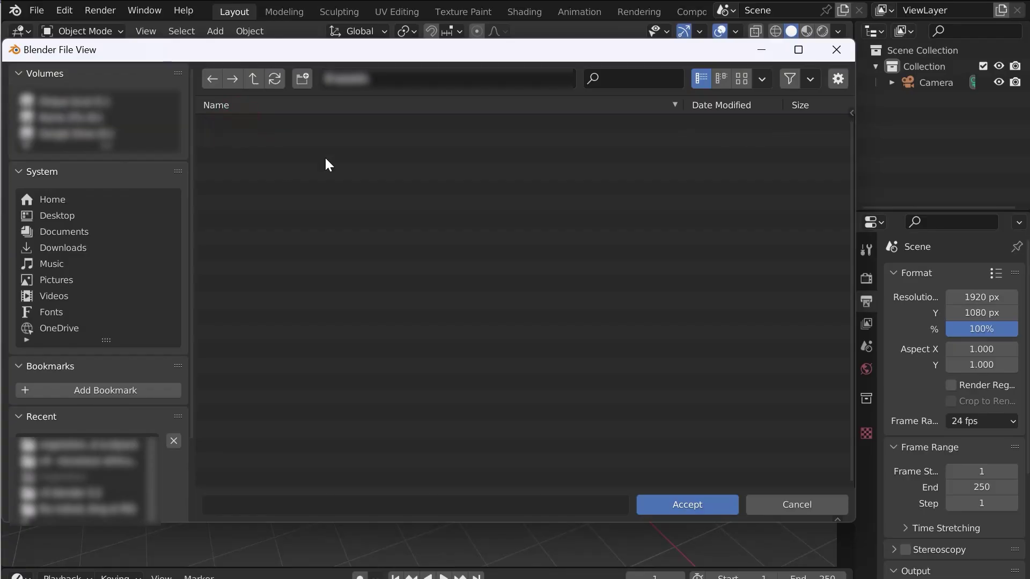
left_click(700, 508)
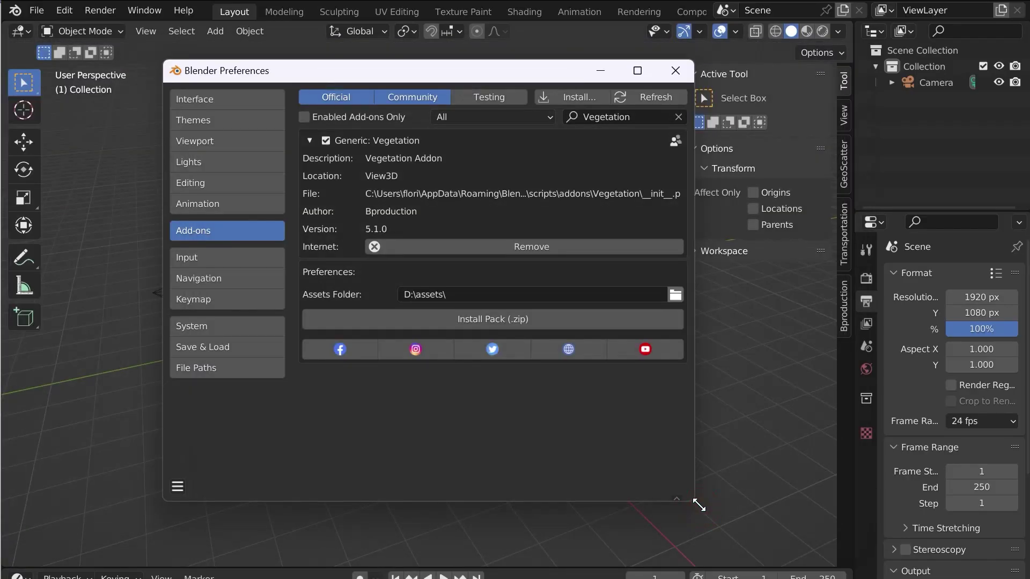
Install both Assets_Pack_Vegetation_V5.1_Pro volume zips as vegetation asset packs
left_click(490, 320)
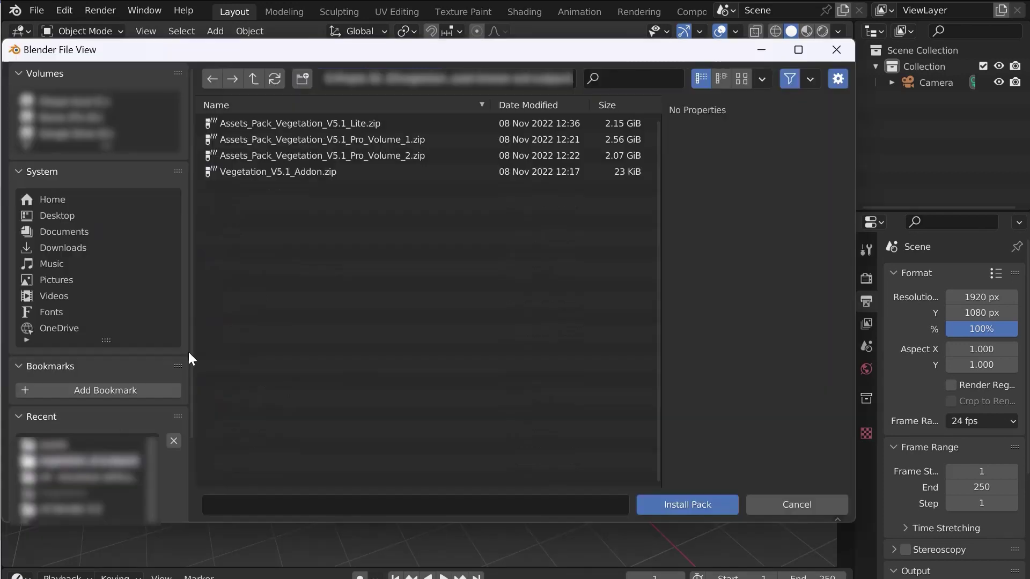
left_click(352, 141)
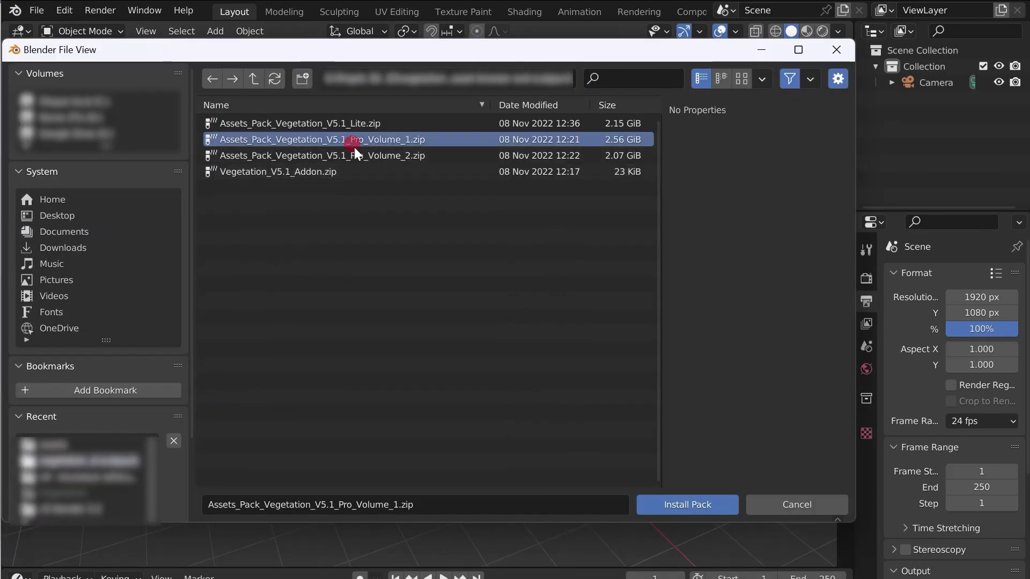
left_click(673, 505)
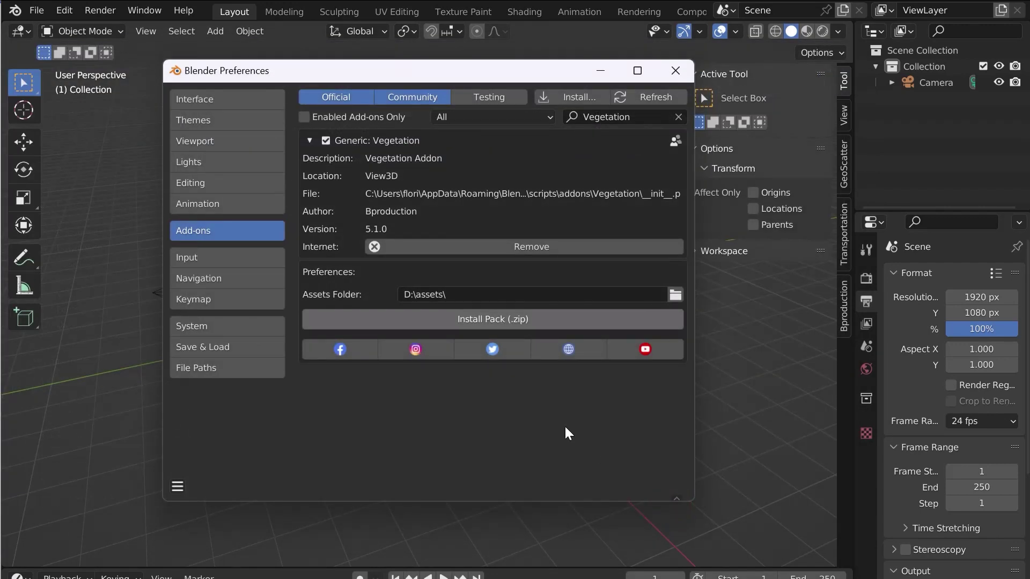
left_click(476, 320)
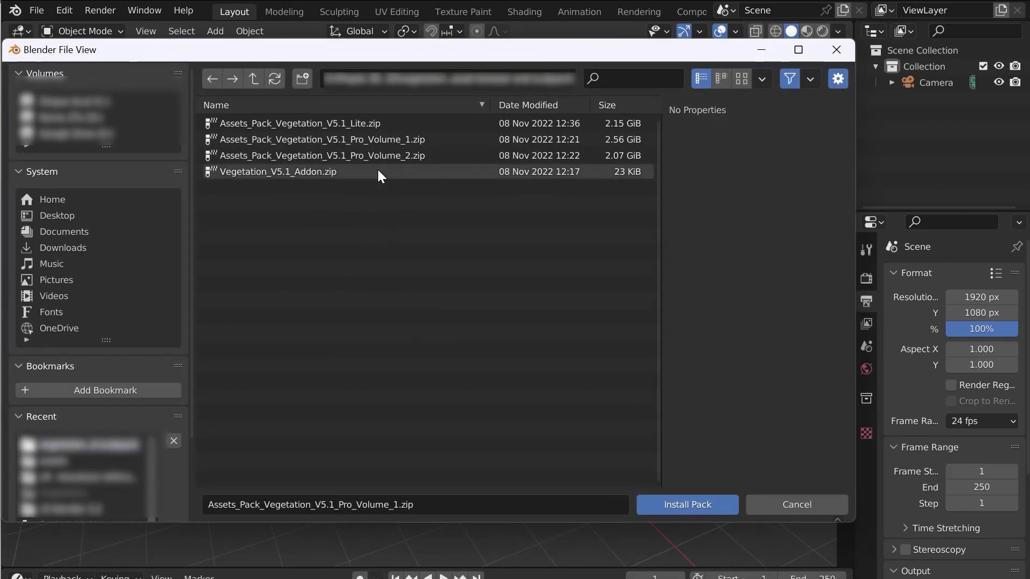
left_click(378, 158)
left_click(682, 505)
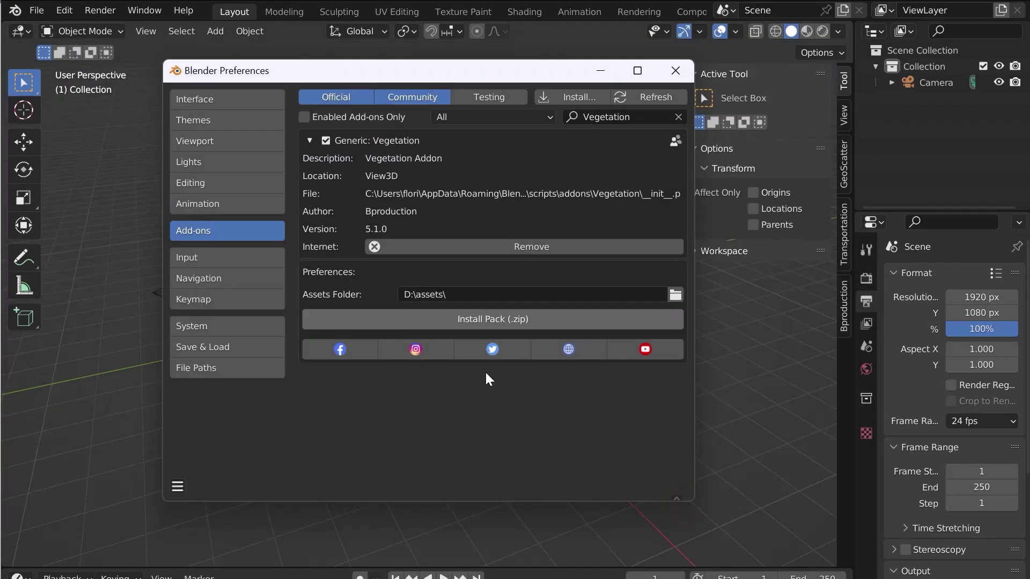
Save the preferences and close the Preferences window
left_click(178, 487)
left_click(219, 445)
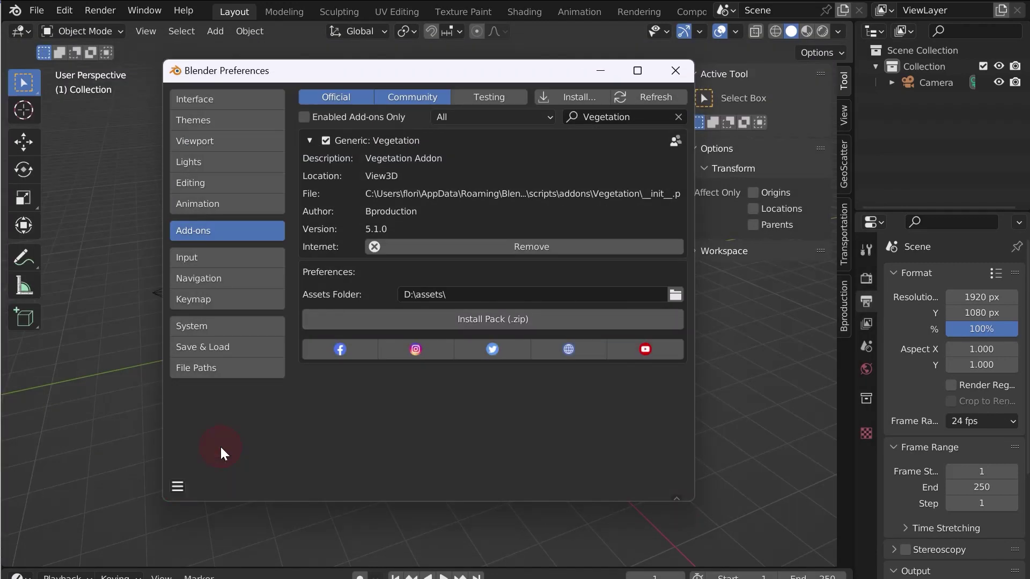
left_click(676, 71)
In the Vegetation panel, switch from Pot to the Shrub category and pick the Aronia melanocarpa bush
left_click(846, 311)
left_click(743, 102)
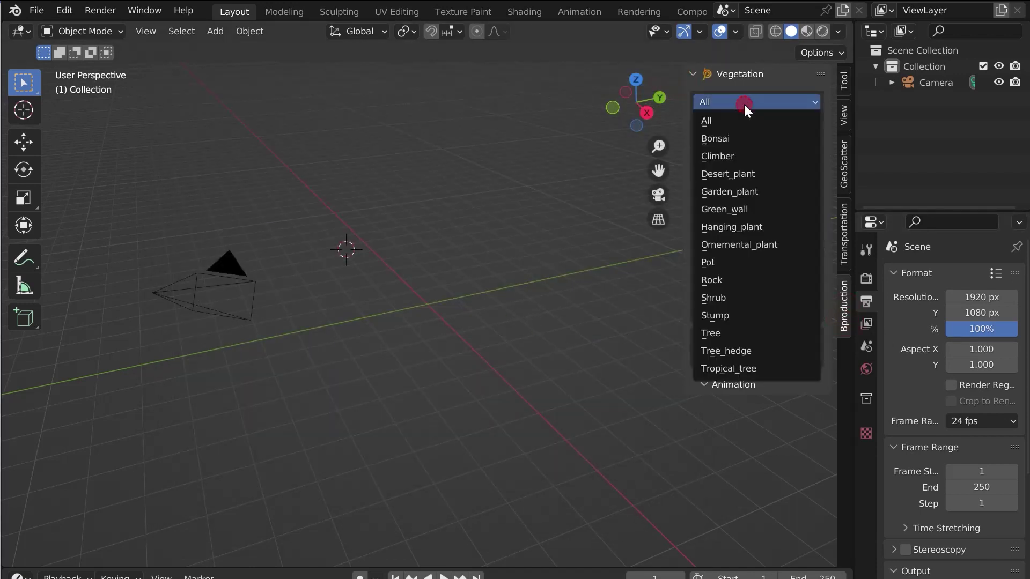
left_click(741, 263)
left_click(750, 148)
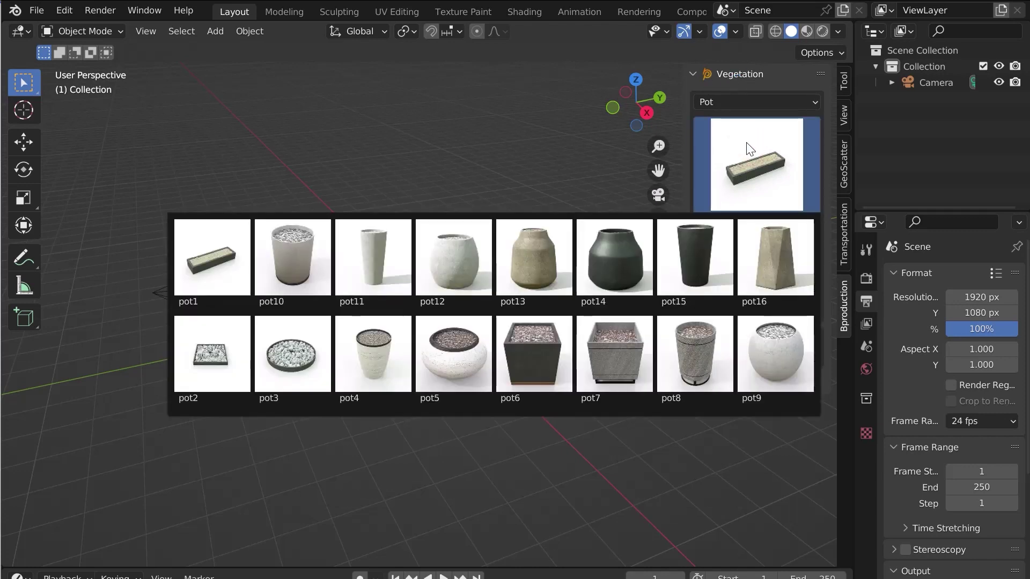
left_click(756, 102)
left_click(722, 280)
left_click(747, 189)
left_click(741, 185)
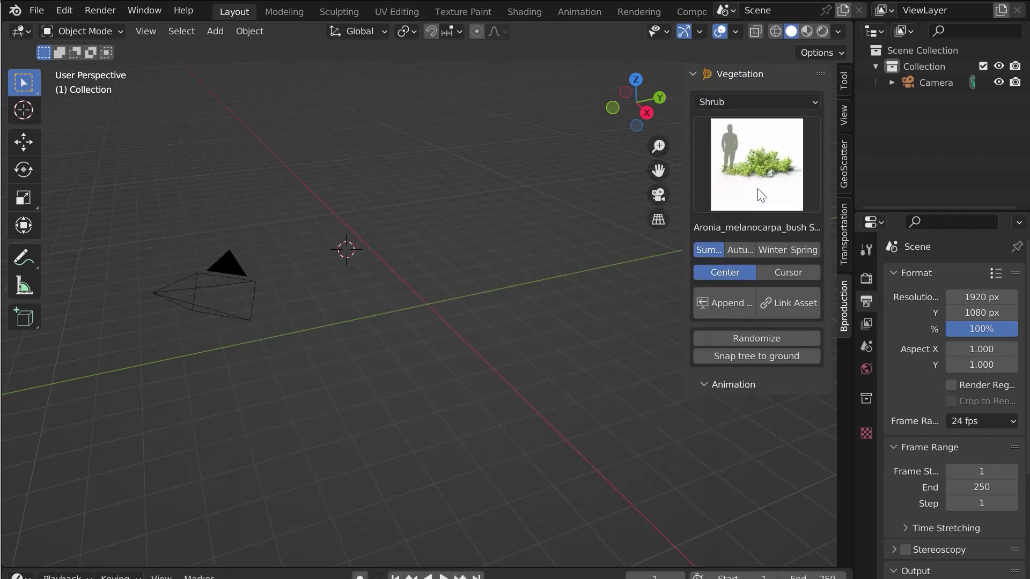
Add a new asset library under File Paths, browsing into assets > data > subfolder
left_click(73, 13)
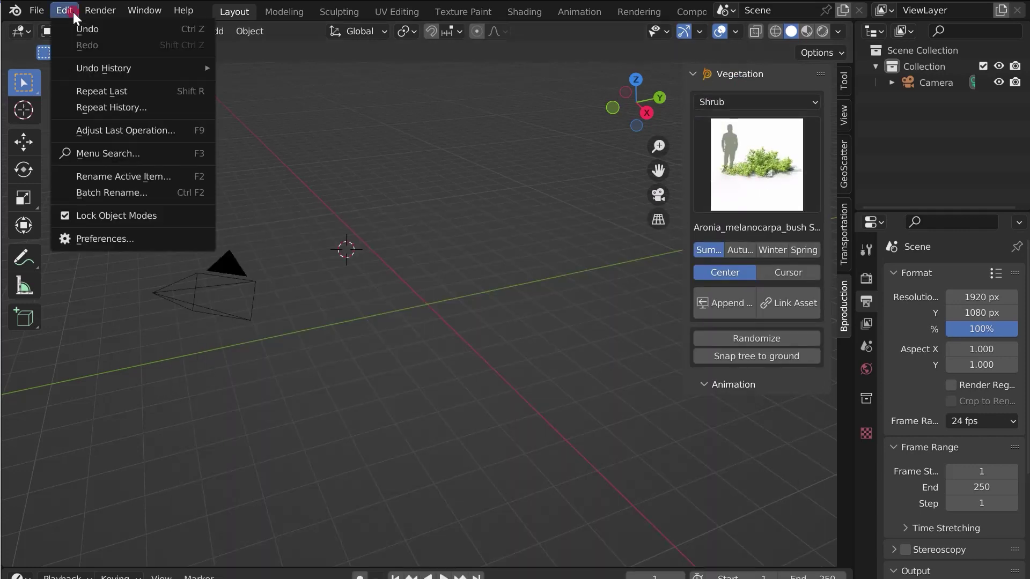
left_click(121, 239)
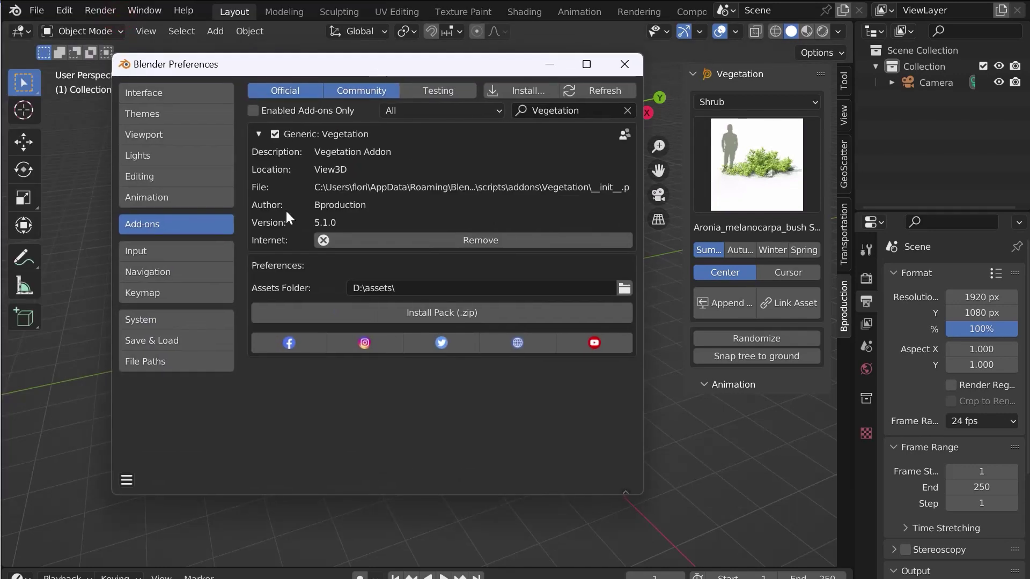
left_click(147, 365)
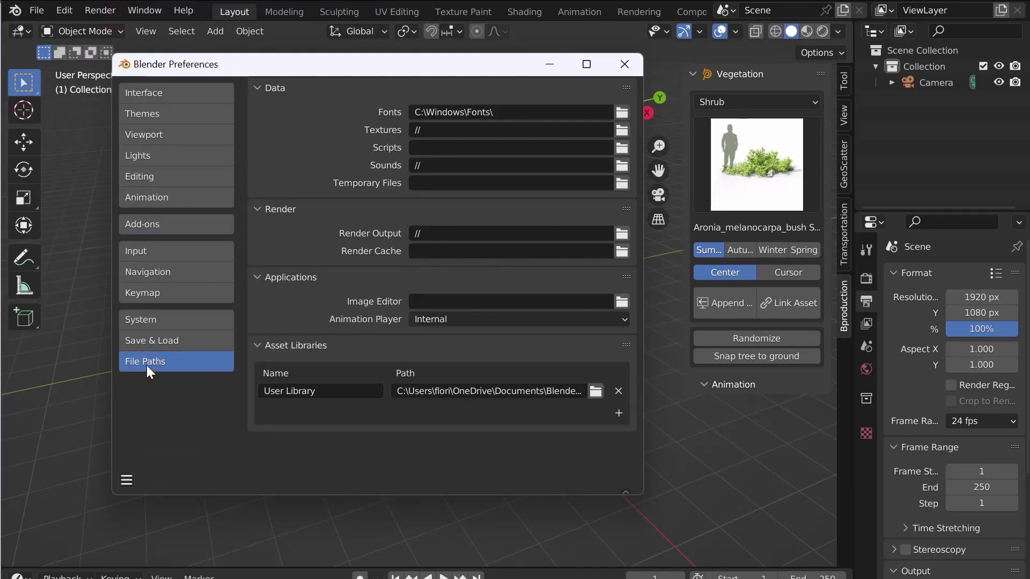
left_click(611, 415)
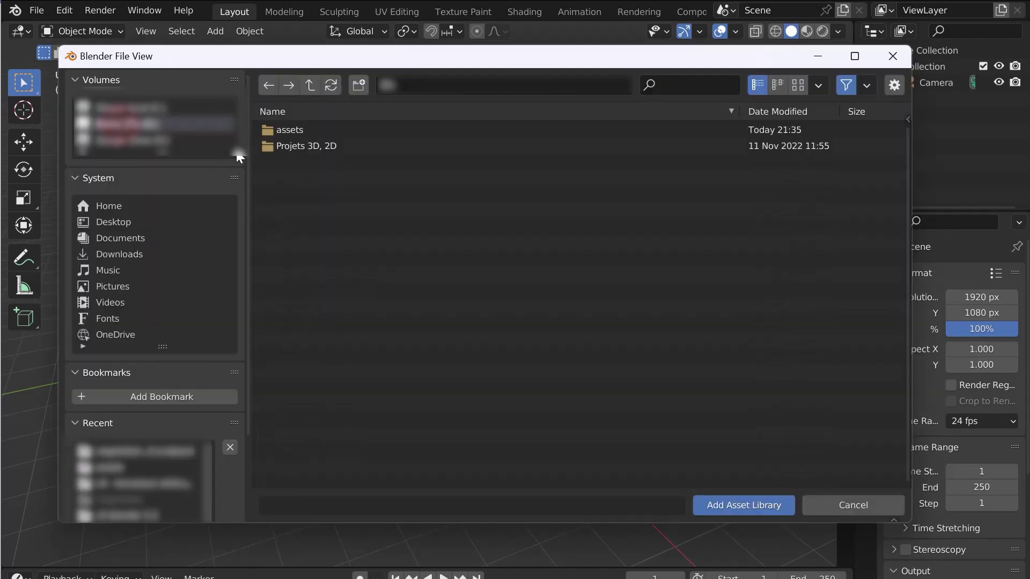
double_click(291, 129)
left_click(294, 130)
double_click(294, 131)
double_click(294, 131)
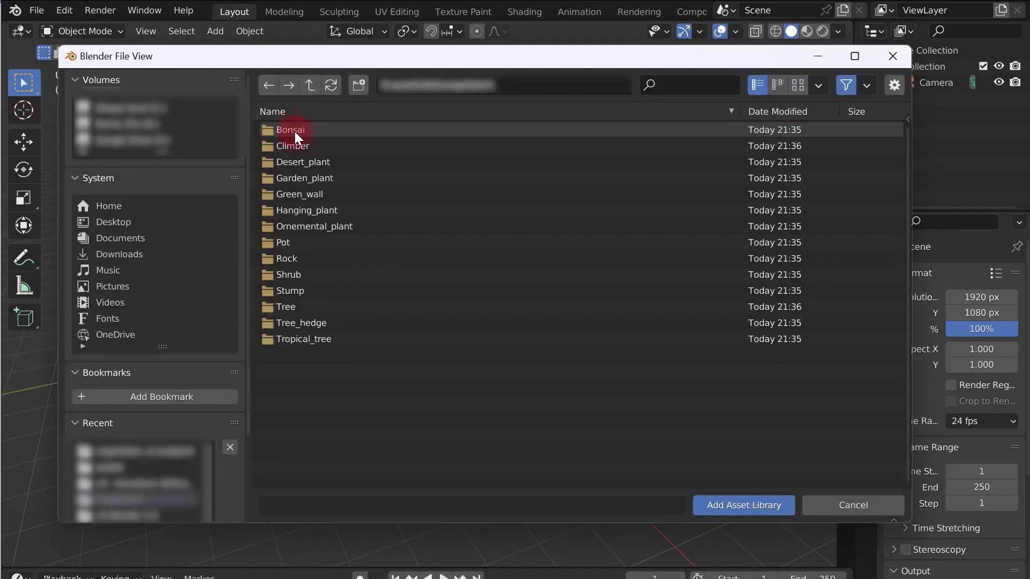
Confirm the plant folder as an asset library and split the 3D viewport into two areas
left_click(732, 506)
left_click(625, 62)
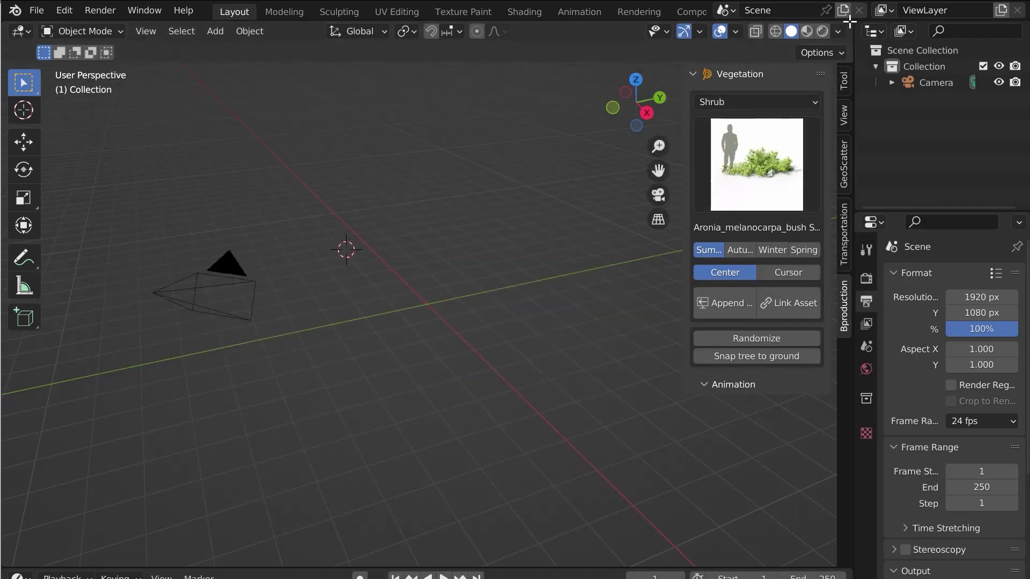
left_click_drag(851, 25, 546, 72)
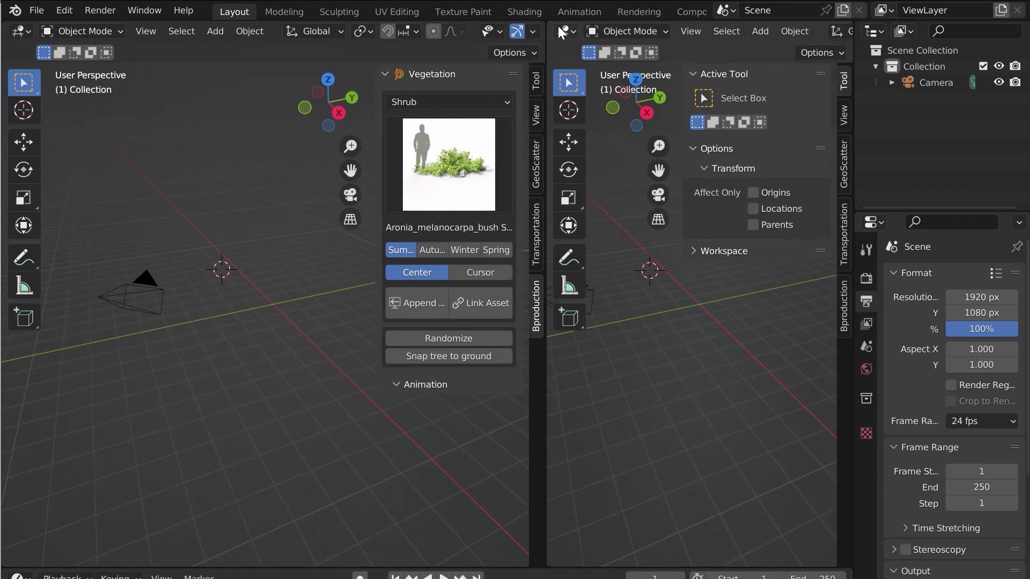
Make the right area an Asset Browser showing the 'vegetation' library, widened
left_click(562, 28)
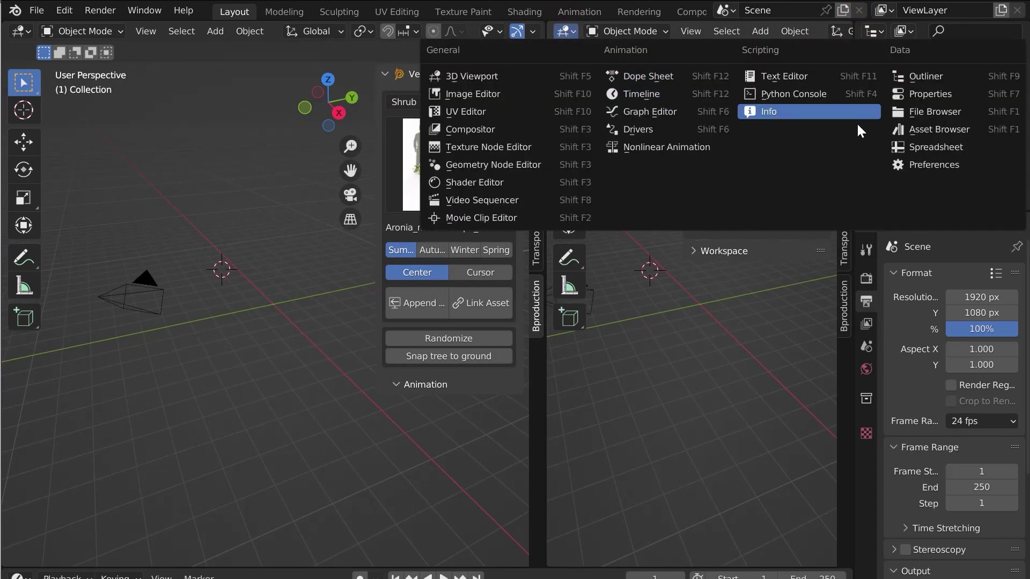
left_click(928, 129)
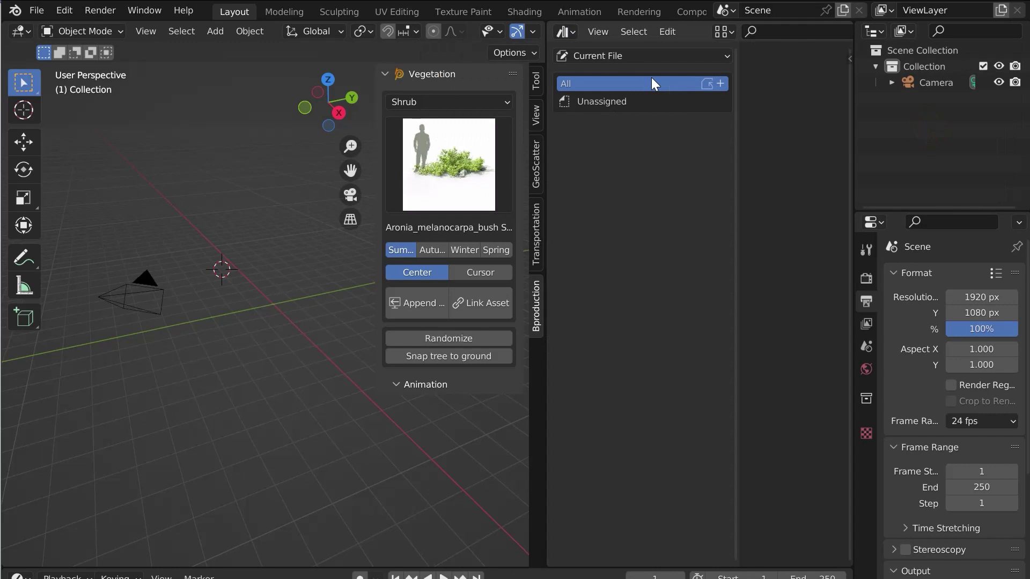
left_click(585, 57)
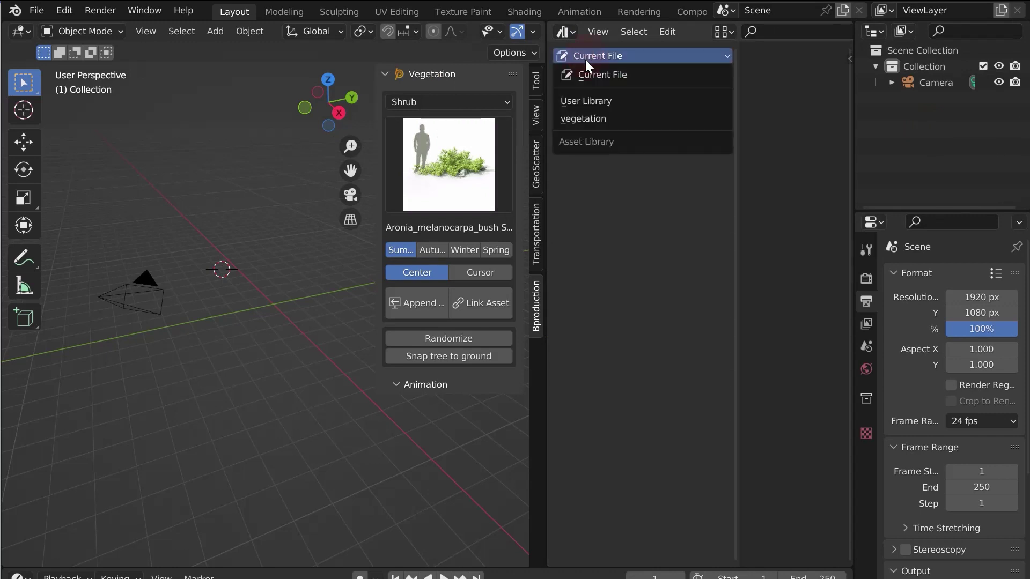
left_click(597, 116)
left_click_drag(545, 116, 370, 116)
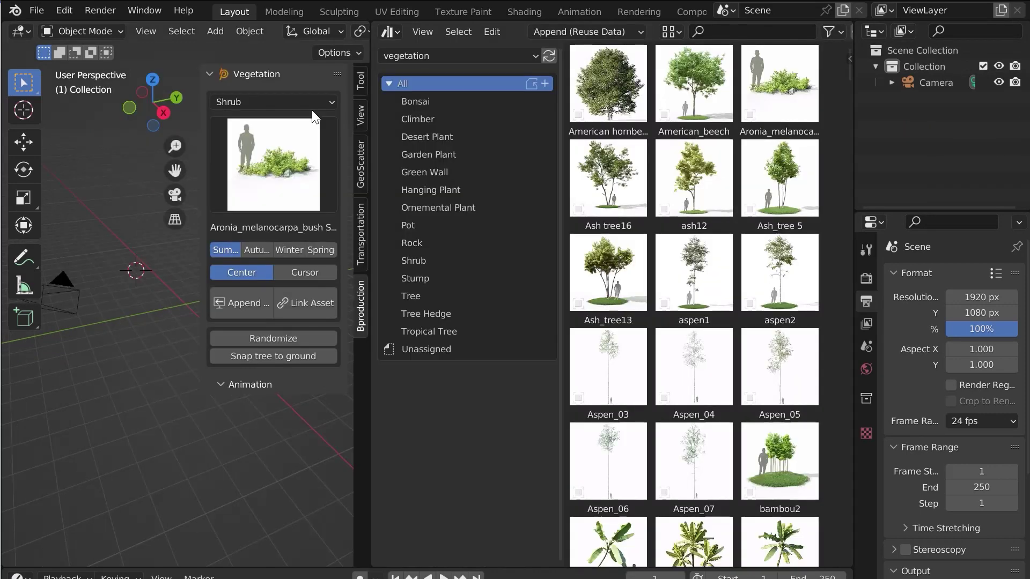
Show large thumbnails in two columns and drag the Ash tree16 tree into the scene
left_click(656, 33)
left_click(683, 63)
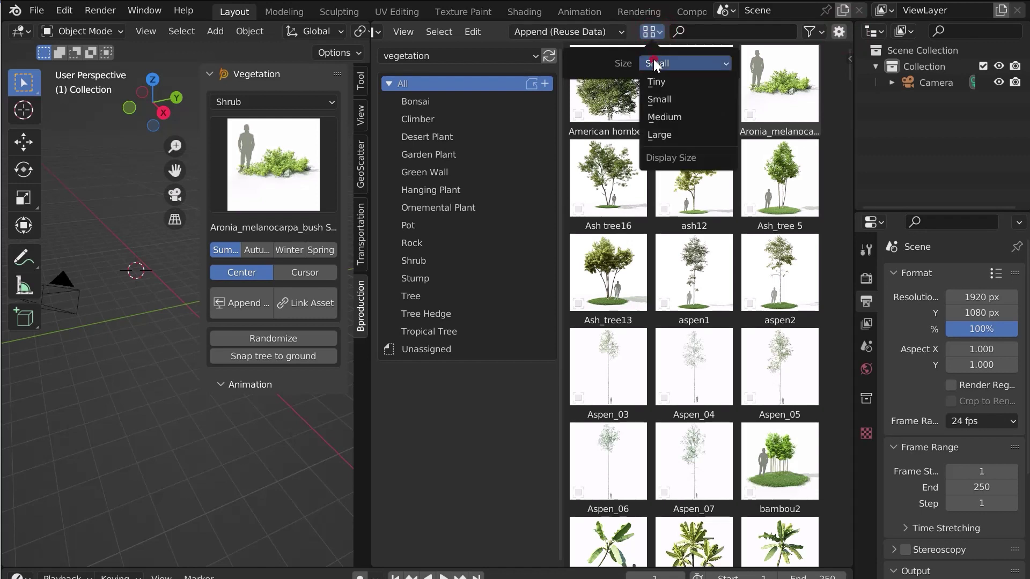
left_click(682, 134)
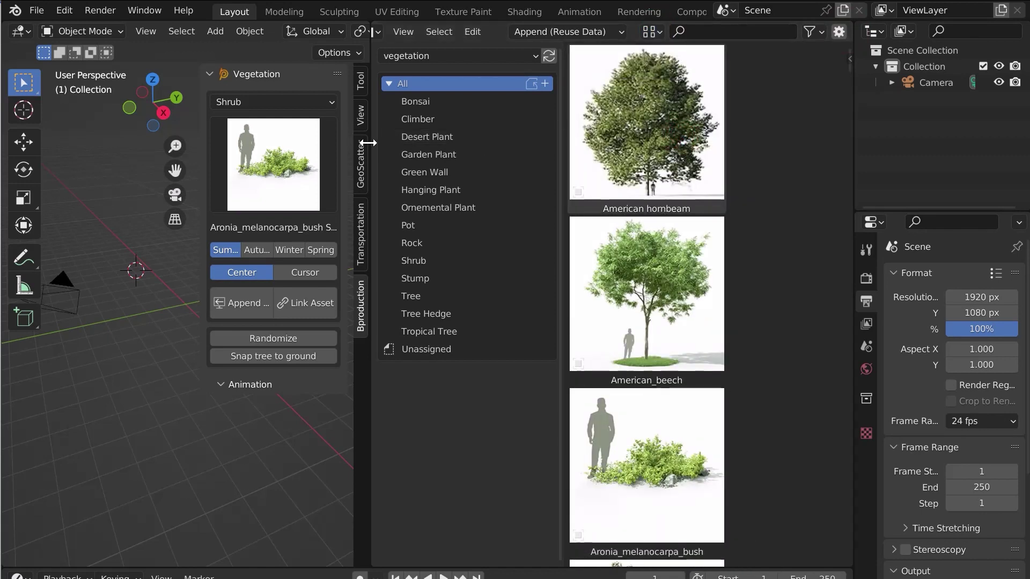
left_click_drag(370, 161, 299, 161)
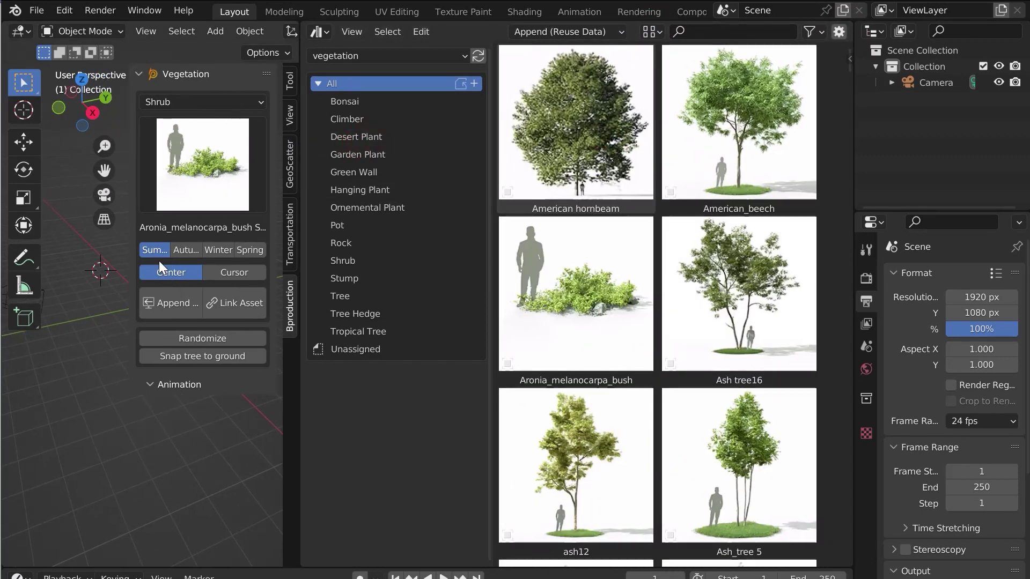
key("n")
left_click_drag(739, 295, 201, 326)
scroll(182, 304, "up", 3)
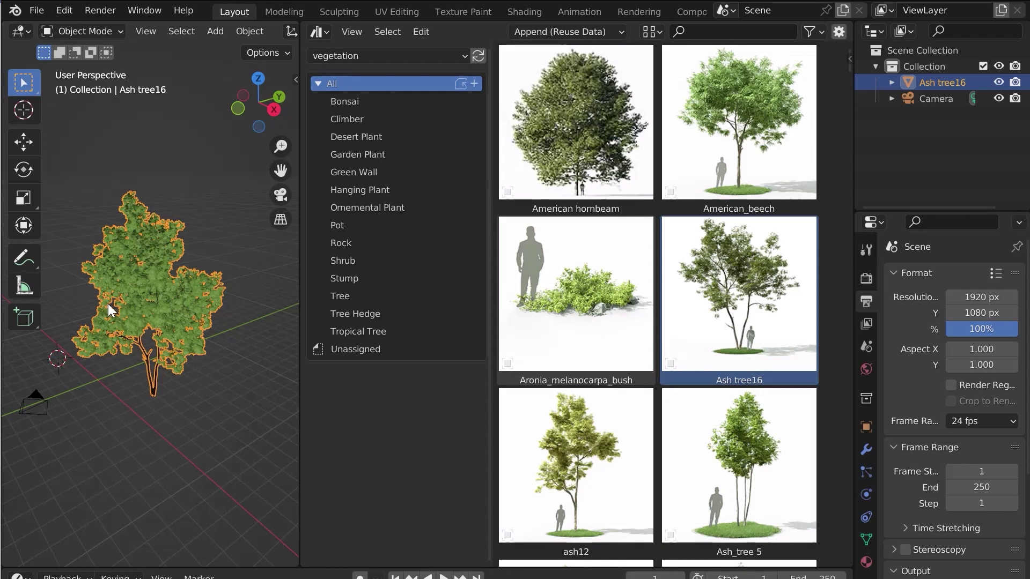
From the Rock catalog, drop Rock8 beside the tree, then select the ash tree
left_click(539, 32)
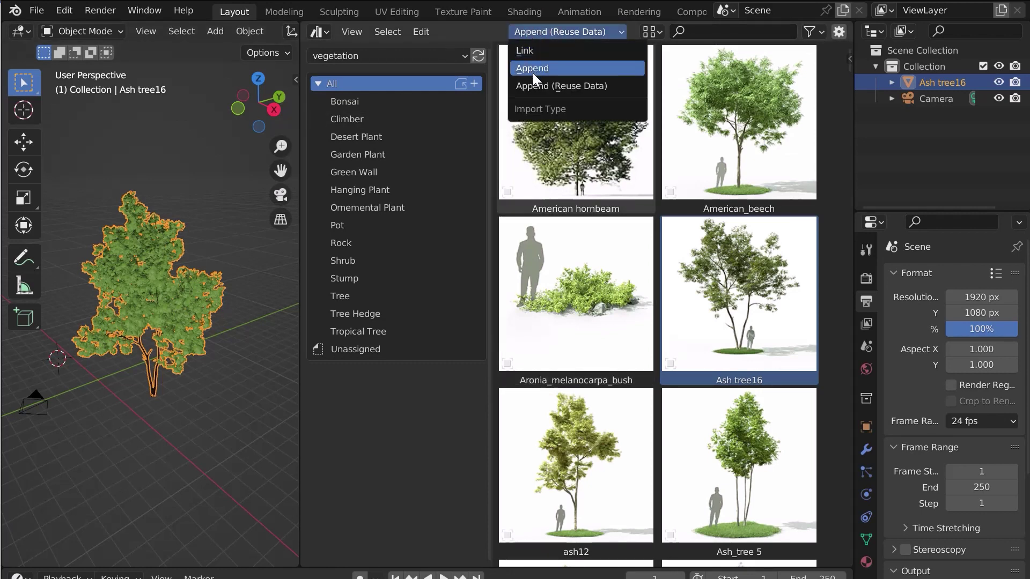
left_click(584, 327)
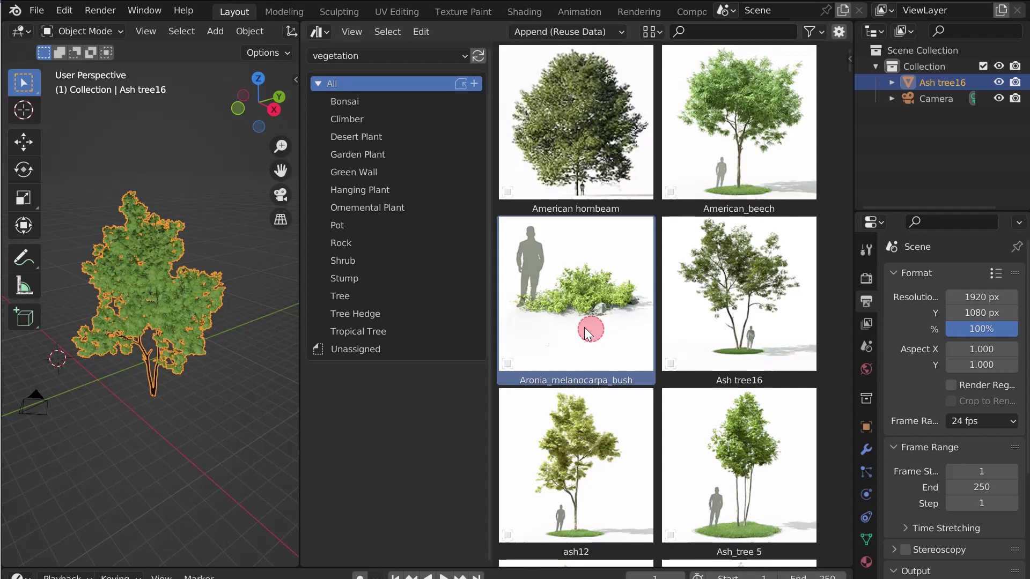
left_click(343, 242)
left_click_drag(584, 294, 191, 404)
middle_click_drag(194, 440, 193, 408)
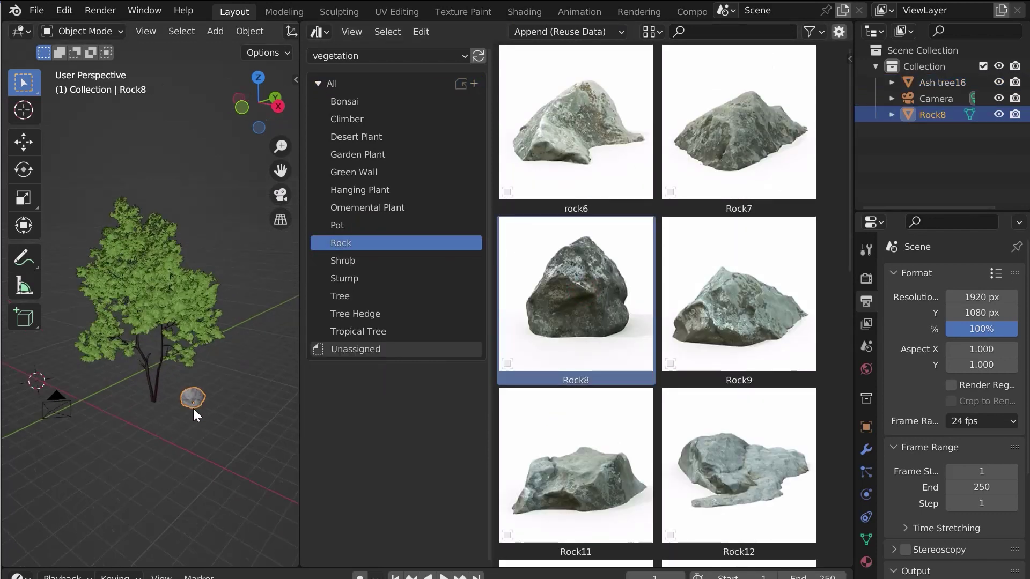
scroll(192, 396, "up", 3)
left_click(172, 319)
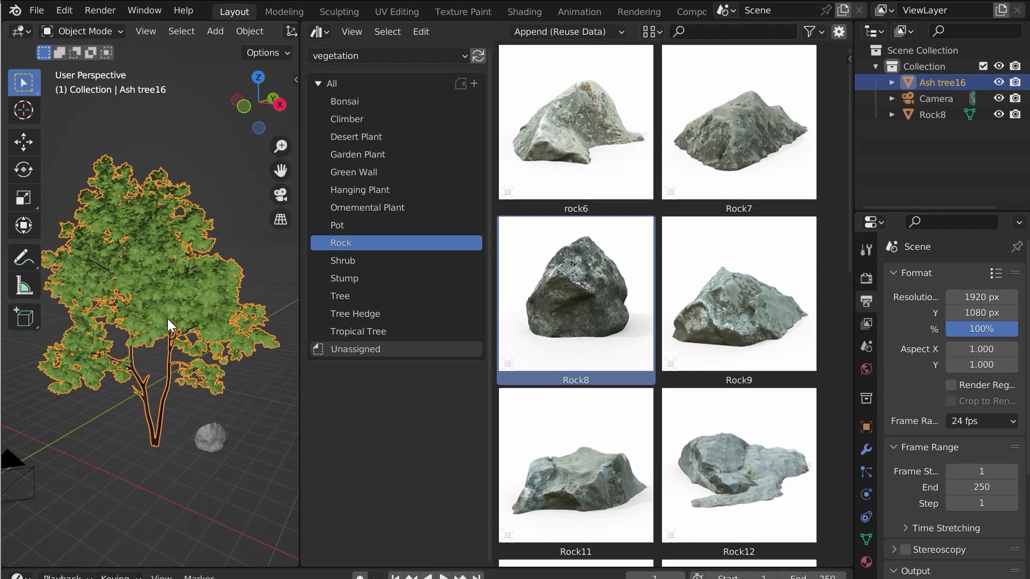
Widen the viewport and randomize Ash tree16 to a new variant from the Vegetation sidebar
key("n")
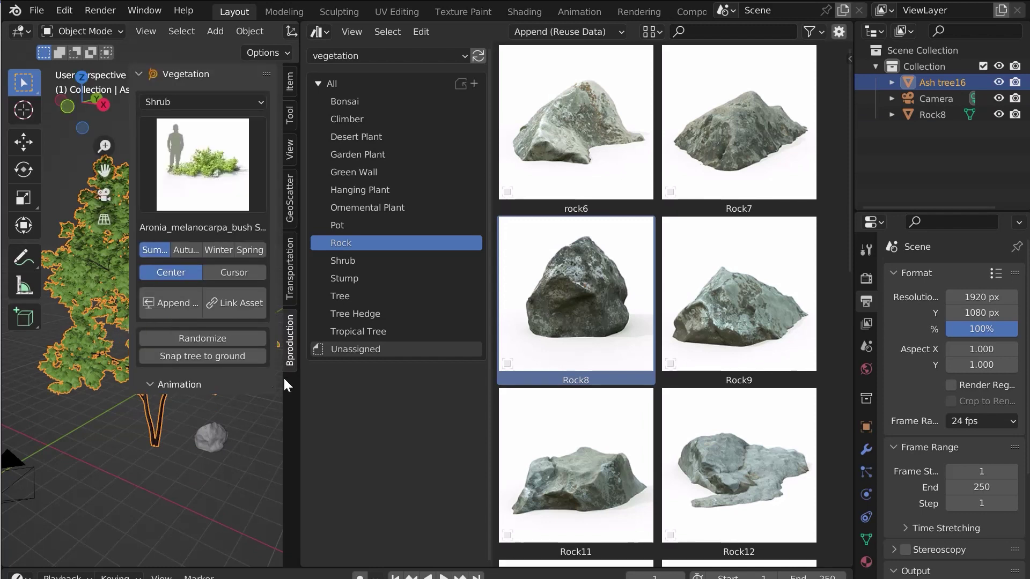
left_click_drag(301, 382, 497, 382)
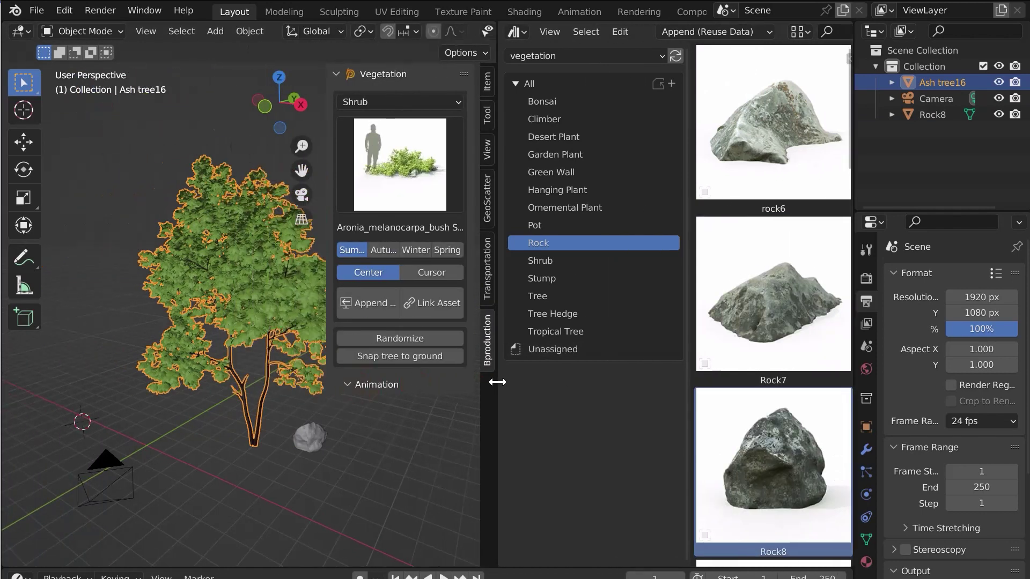
left_click(388, 338)
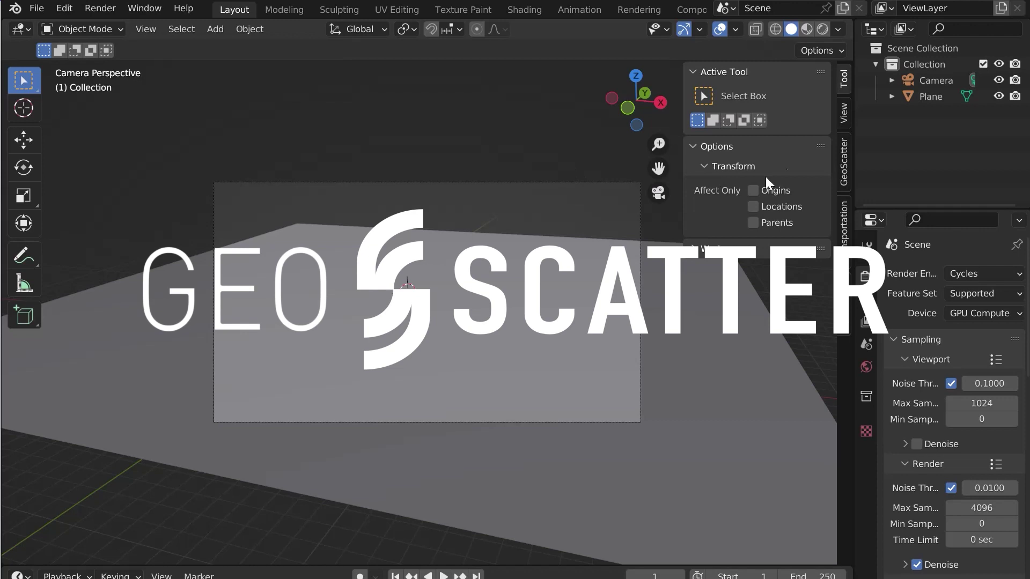
In GeoScatter, eyedrop the Plane as emitter and open the Biomes window's Preferences page
left_click(845, 165)
left_click(805, 71)
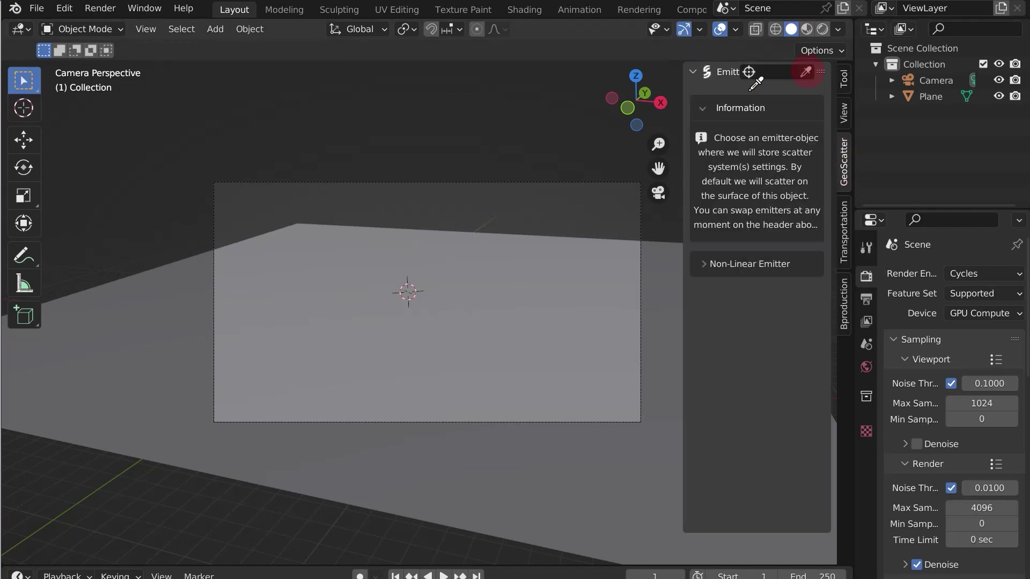
left_click(453, 264)
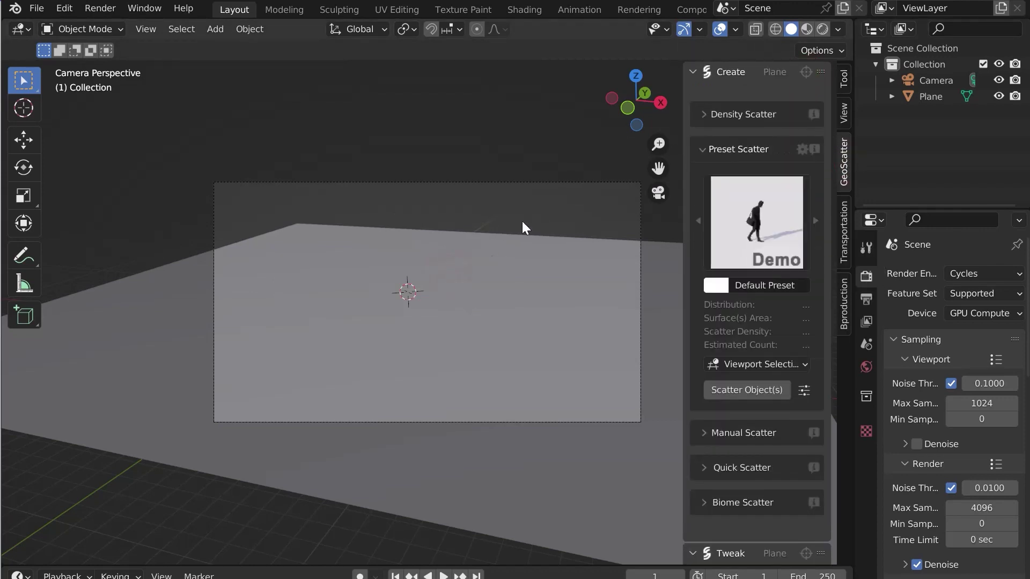
left_click(727, 496)
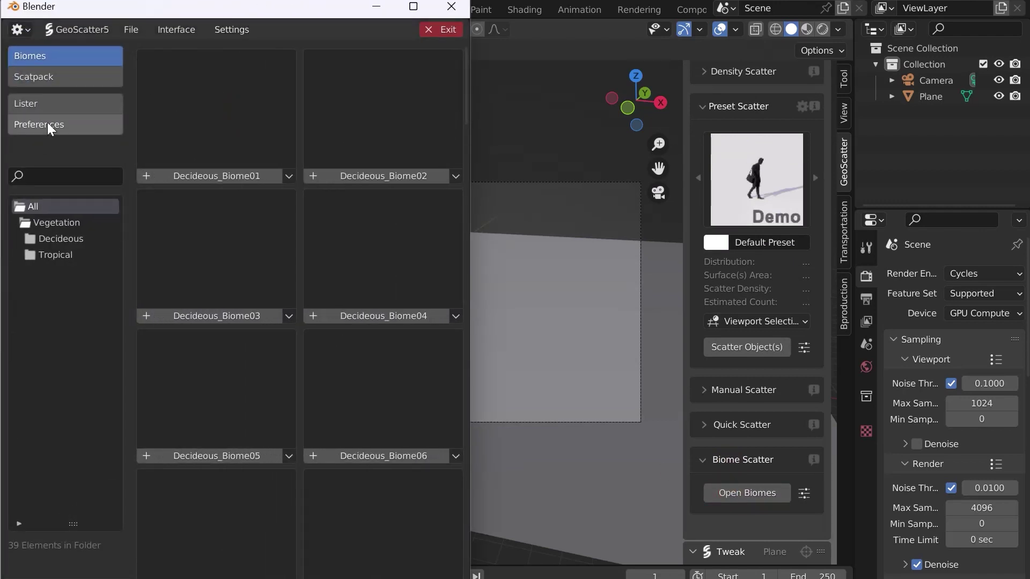
left_click(47, 122)
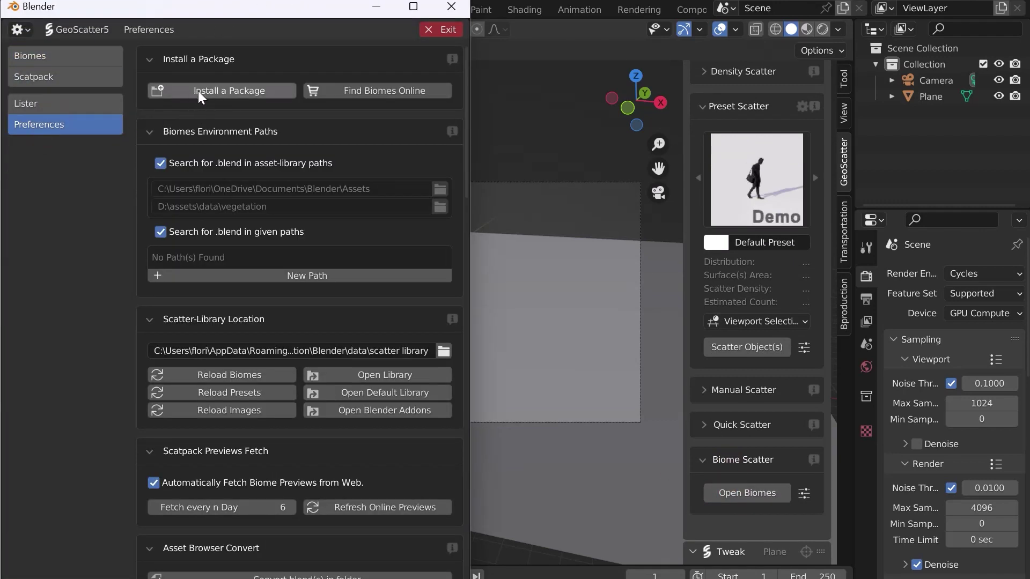
Choose Vegetation_Geoscatter.scatpack from disk and install it as a GeoScatter package
left_click(222, 90)
left_click(338, 204)
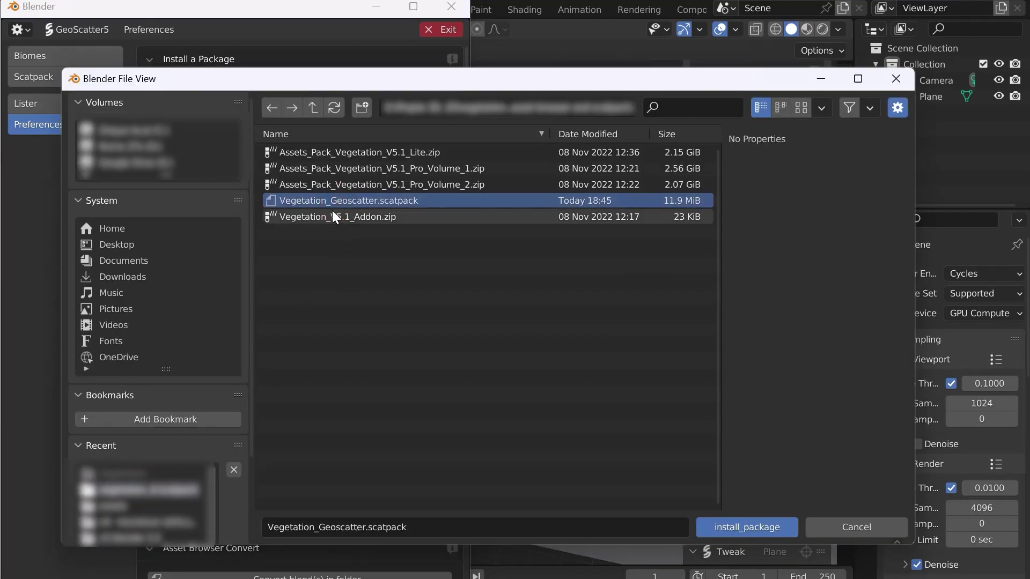
left_click(723, 525)
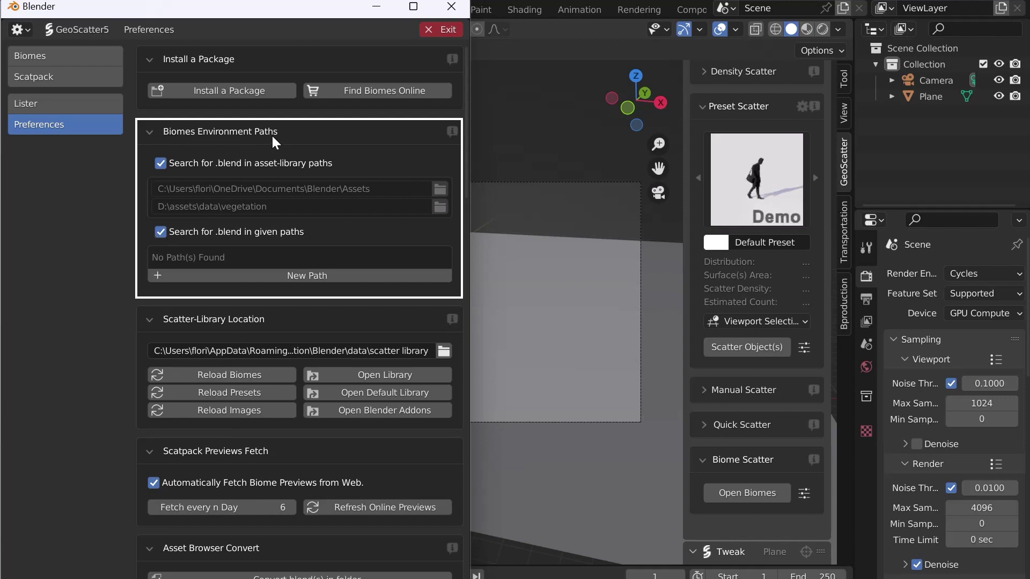
Add D:\assets\data\vegetation\ as a new Biomes Environment Path, keeping given-path search enabled
left_click(162, 232)
left_click(162, 231)
left_click(261, 273)
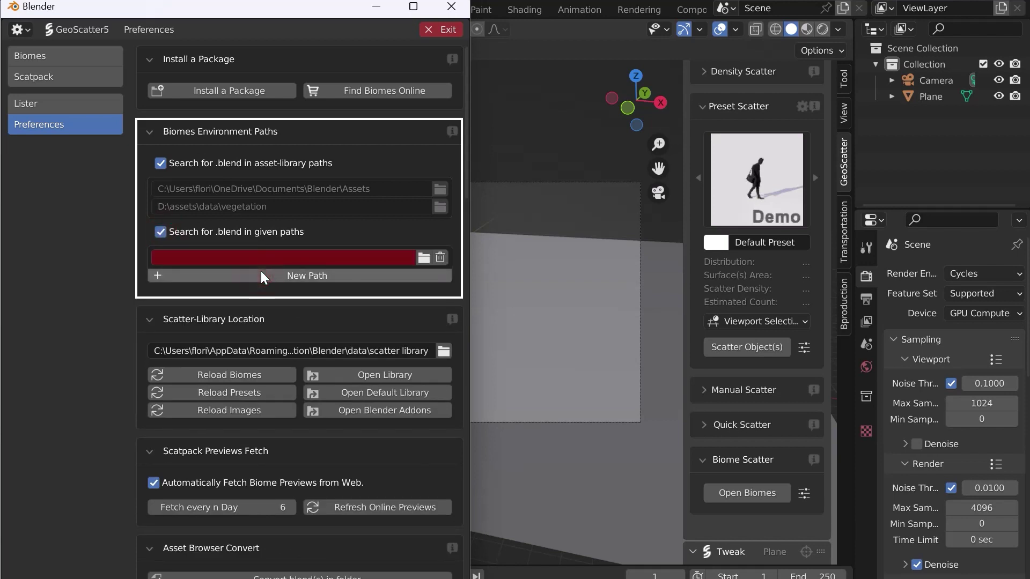
left_click(426, 260)
double_click(321, 168)
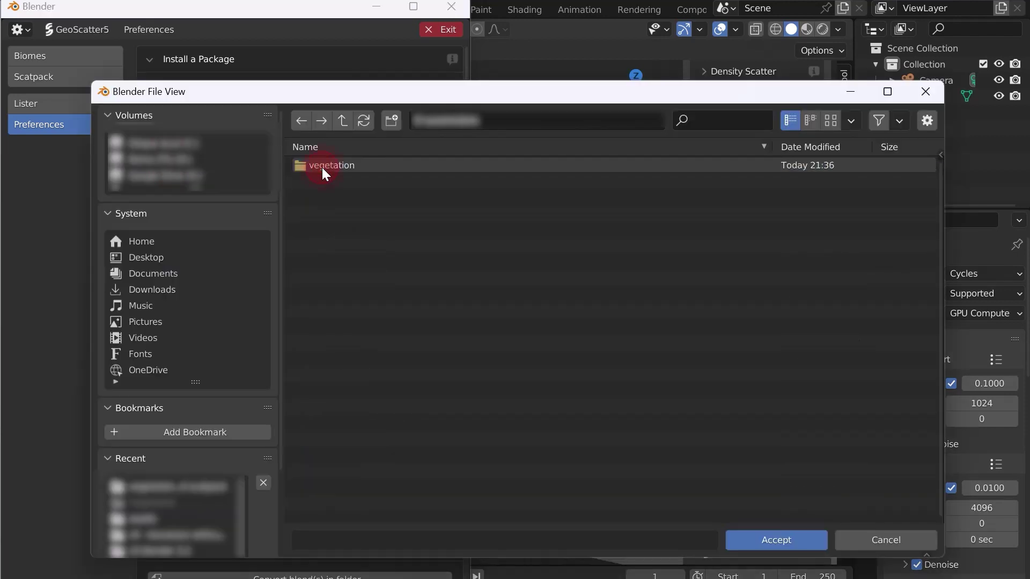
double_click(322, 168)
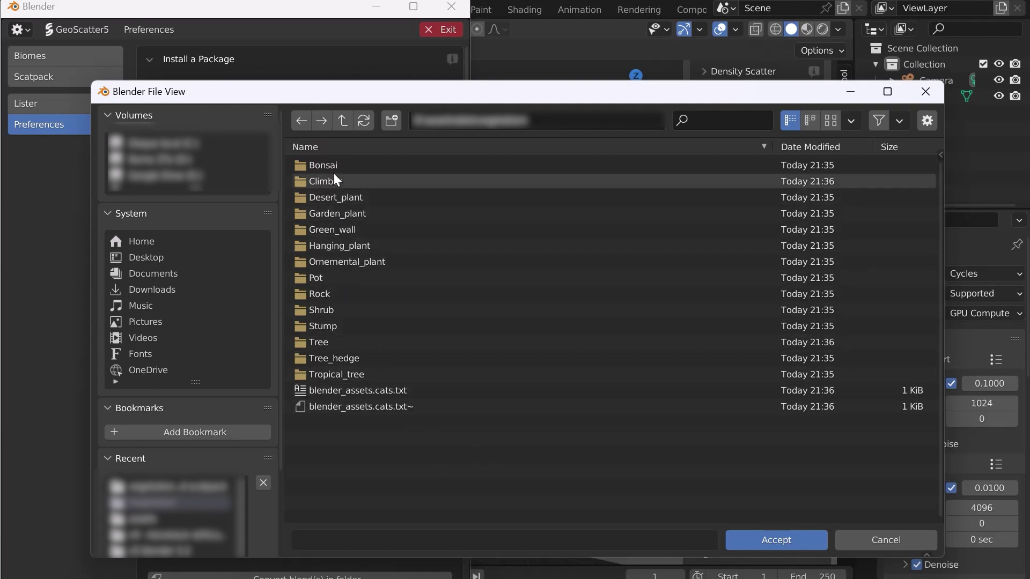
left_click(340, 392)
left_click(354, 407)
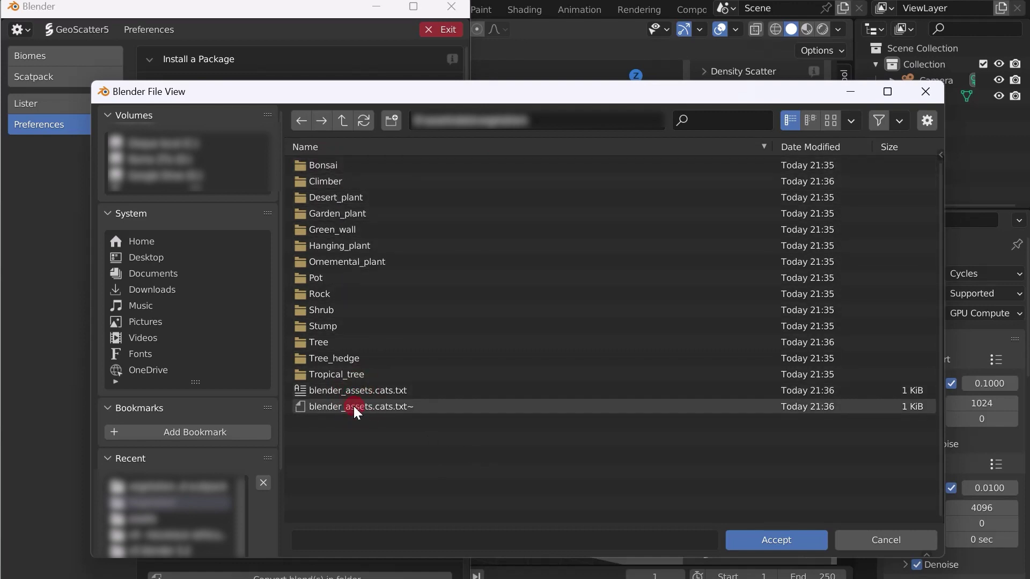
left_click(671, 501)
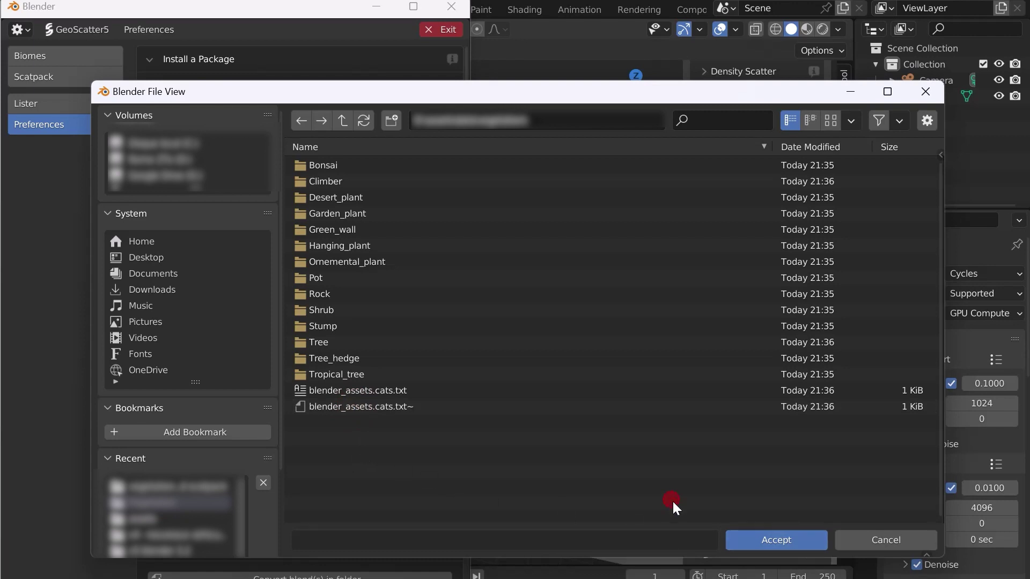
left_click(762, 541)
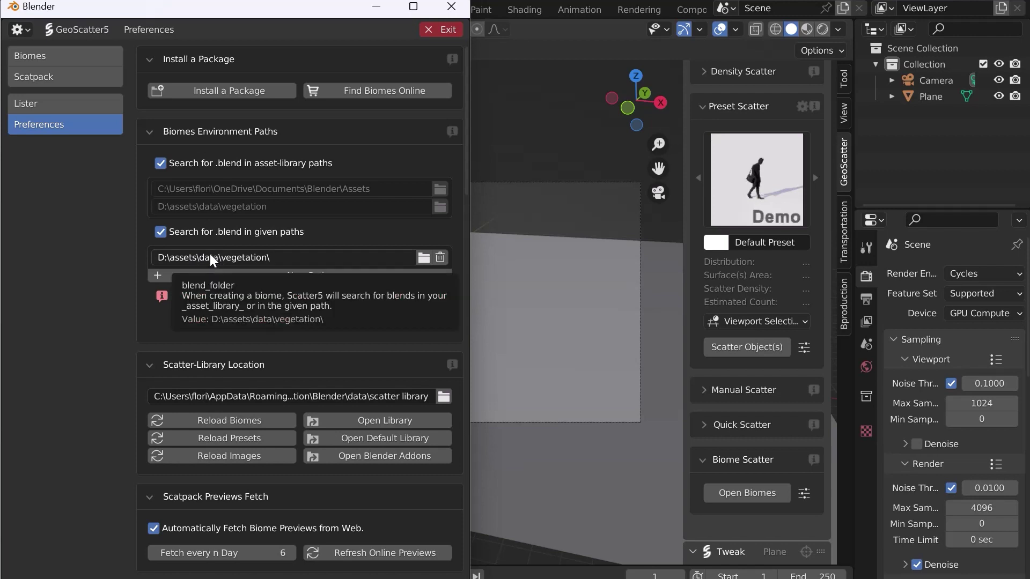
Open the biome library filtered to the Decideous folder and narrow the browser to reveal the viewport
left_click(39, 55)
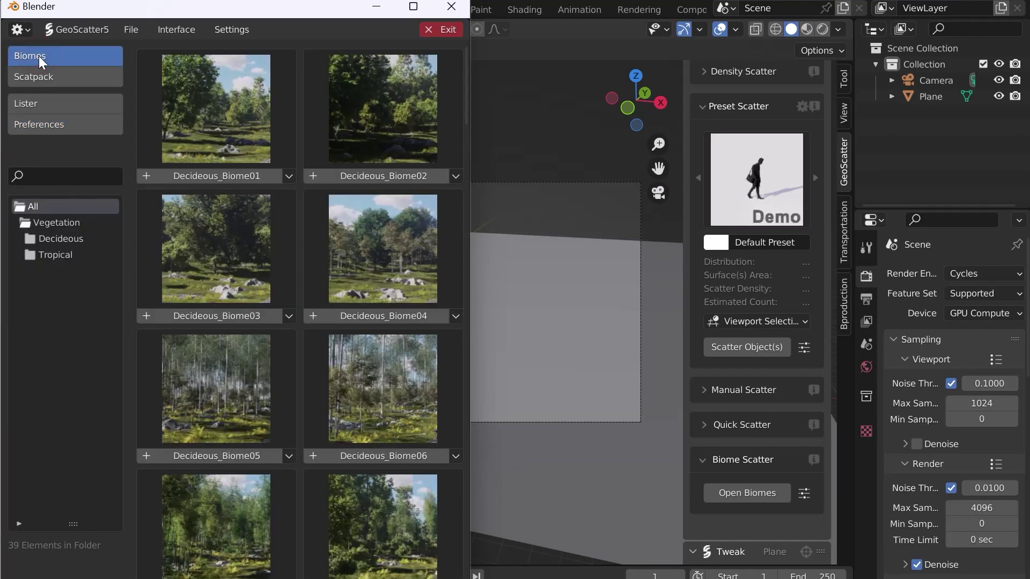
left_click(51, 220)
left_click_drag(470, 262, 765, 260)
scroll(474, 187, "down", 10)
left_click(51, 239)
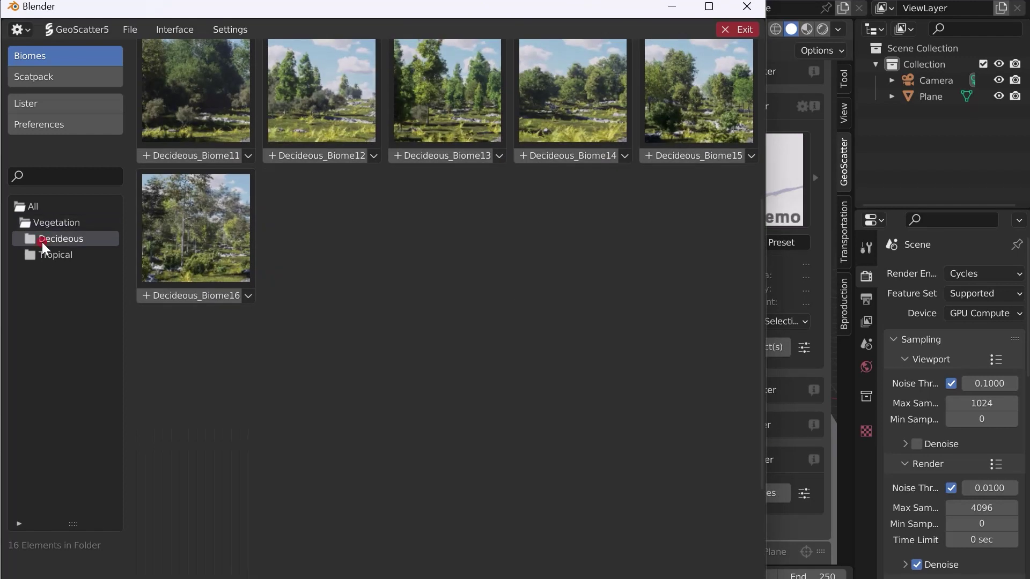
left_click(51, 254)
left_click(51, 239)
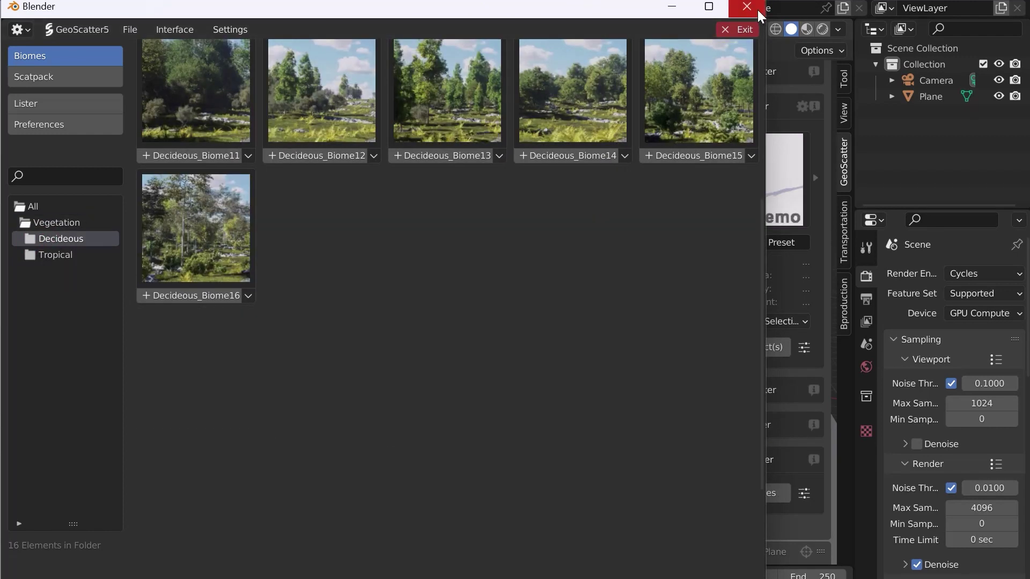
left_click_drag(766, 193, 326, 195)
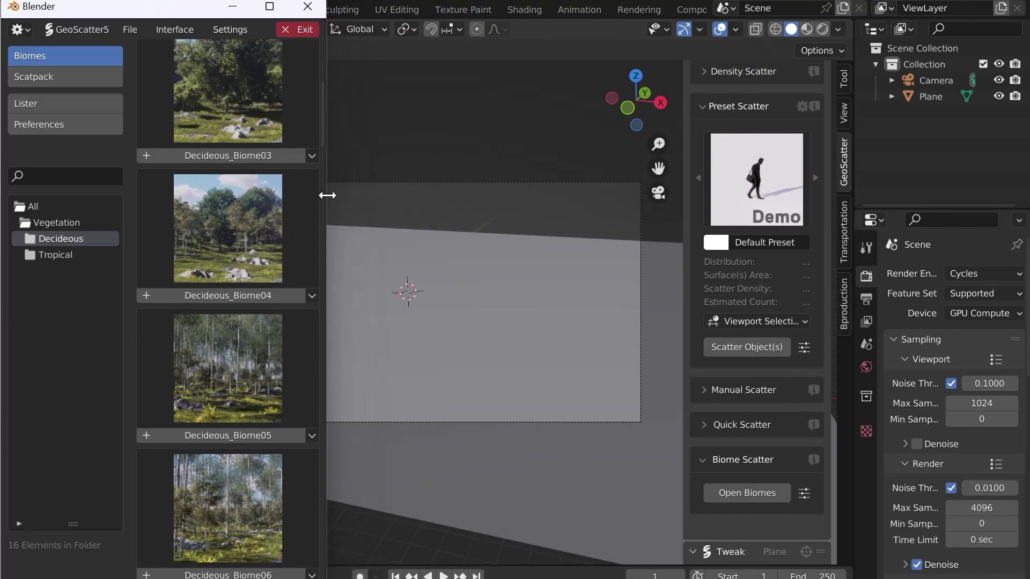
Select the Plane and eyedrop it as the scatter surface
left_click(459, 280)
left_click(806, 71)
left_click(483, 280)
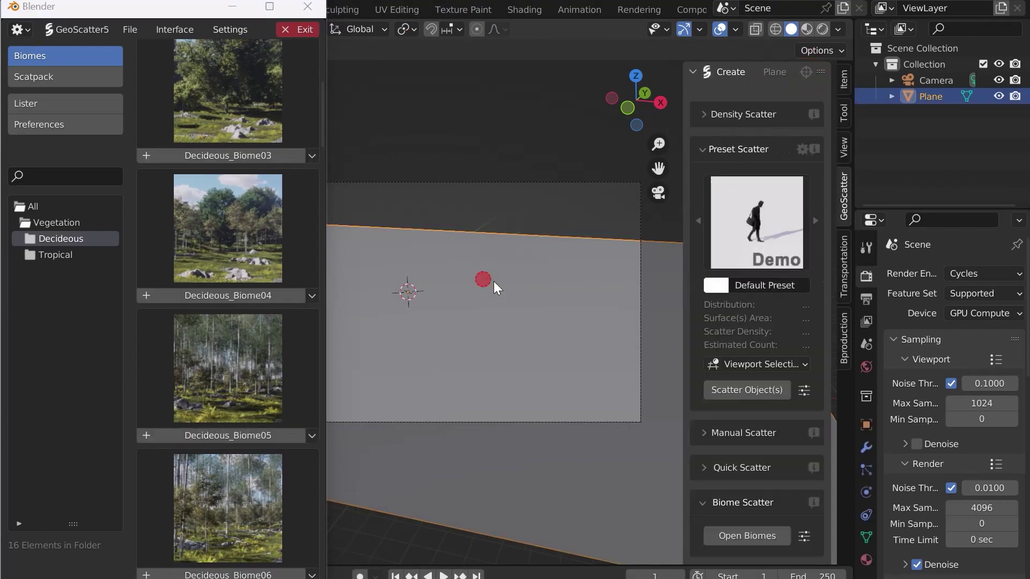
Scatter the Decideous_Biome07 forest onto the plane and close the biome browser
scroll(253, 407, "down", 8)
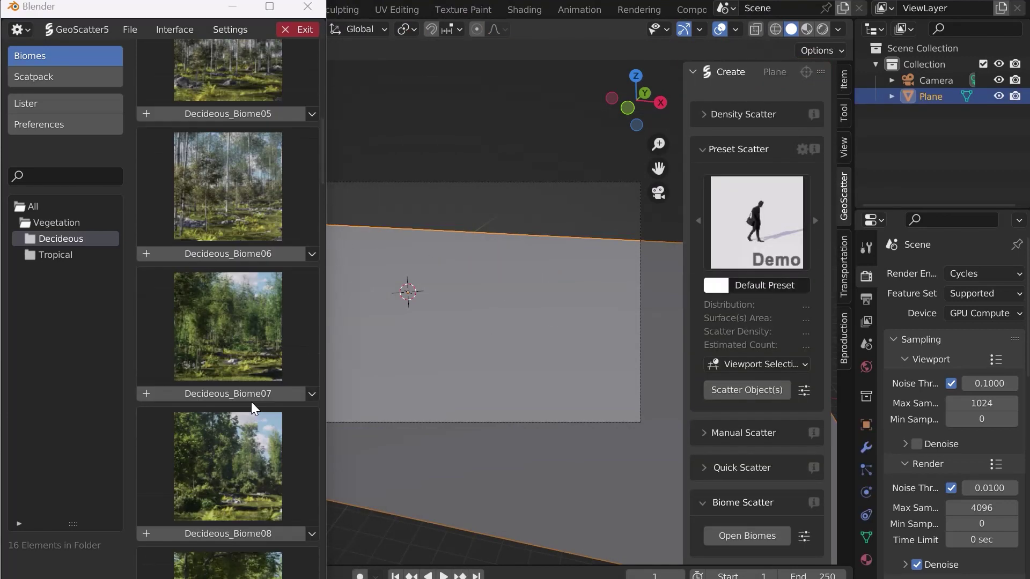
left_click(239, 401)
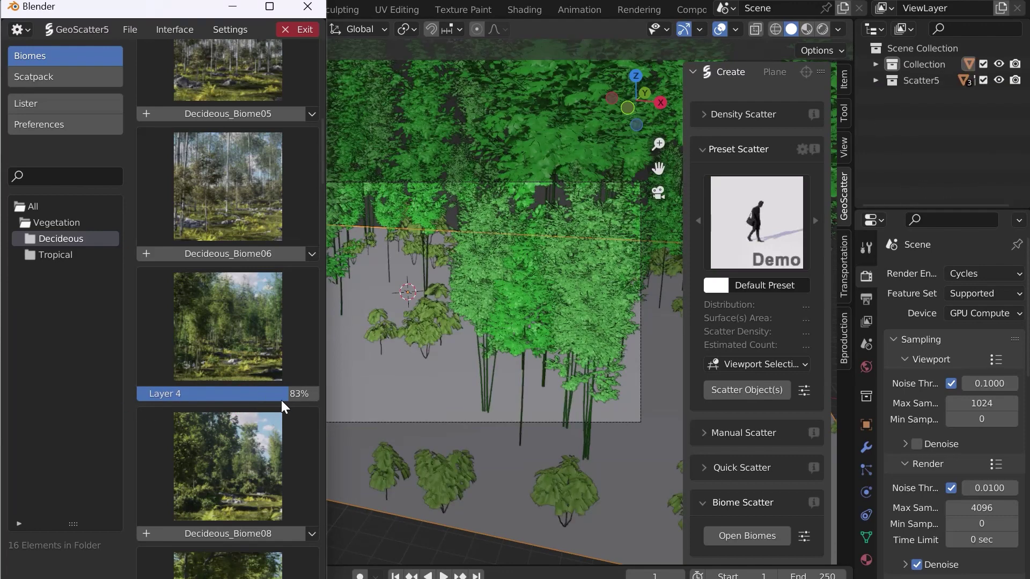
scroll(494, 368, "down", 6)
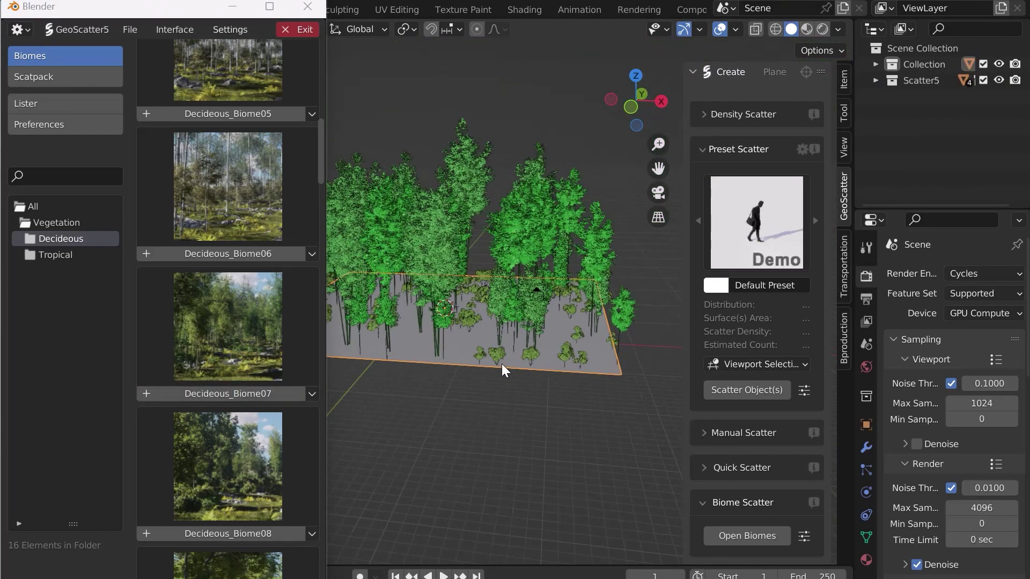
left_click(298, 29)
Preview the deciduous forest in rendered shading from a few angles, then return to Solid
middle_click_drag(437, 310, 381, 343)
key("z")
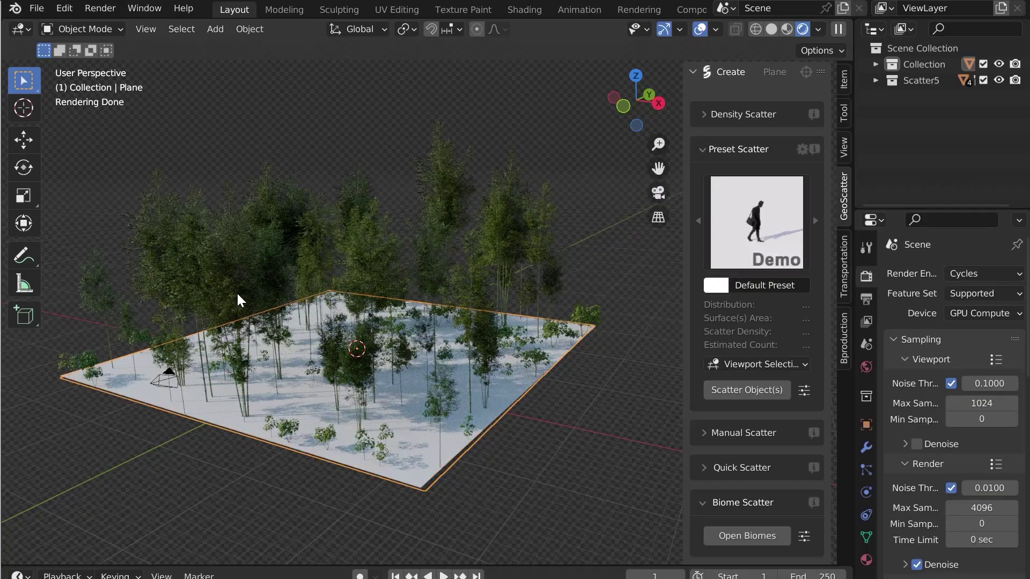
middle_click_drag(237, 292, 363, 314)
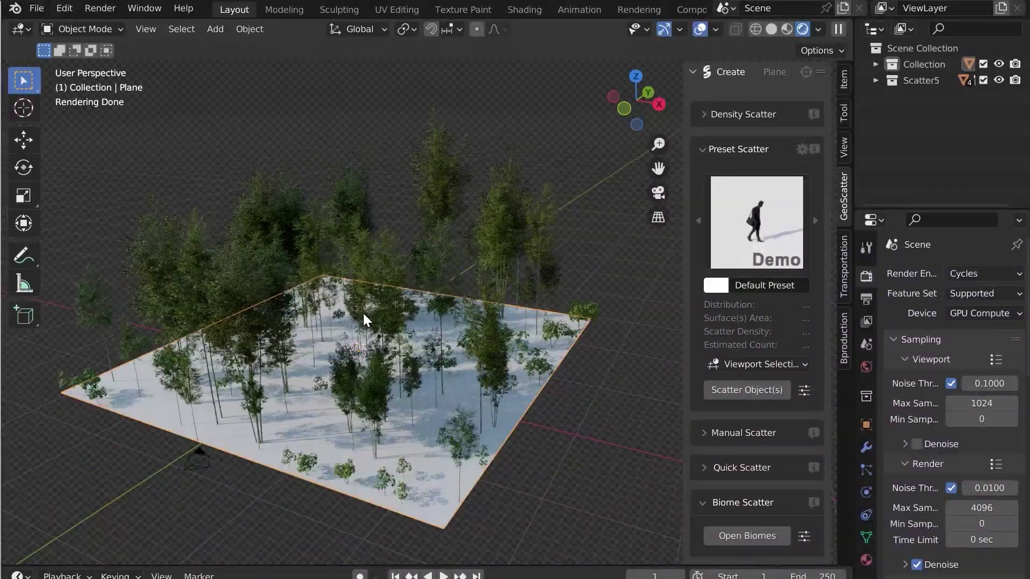
key("z")
Remove the Decideous_Biome07 scatter systems from the plane in the System(s) List
scroll(781, 341, "down", 10)
left_click(805, 363)
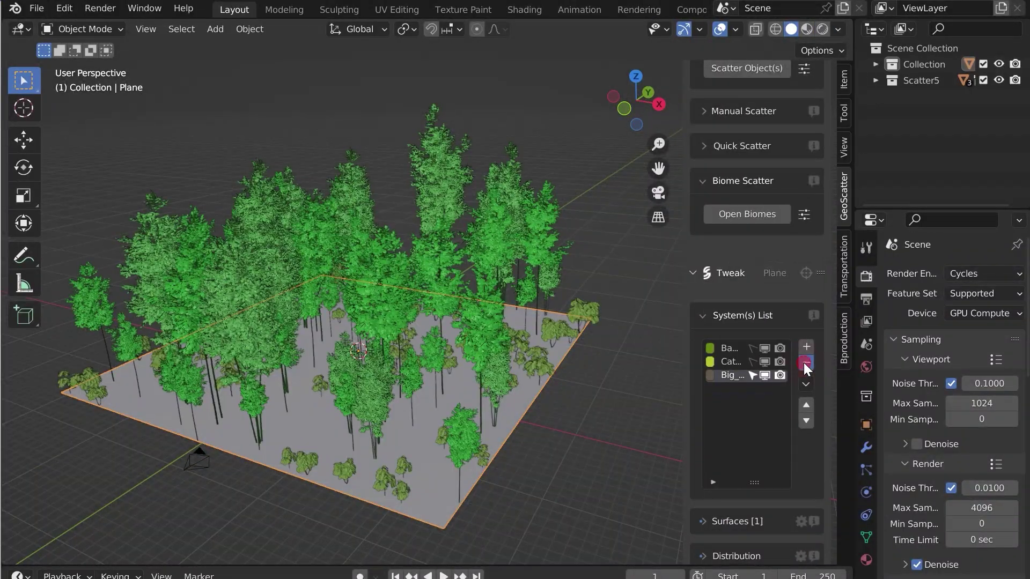
left_click(804, 362)
Scatter the Tropical_Biome08 palm biome from the Tropical folder onto the plane
left_click(732, 212)
left_click_drag(225, 222, 413, 225)
scroll(236, 537, "down", 8)
left_click(64, 256)
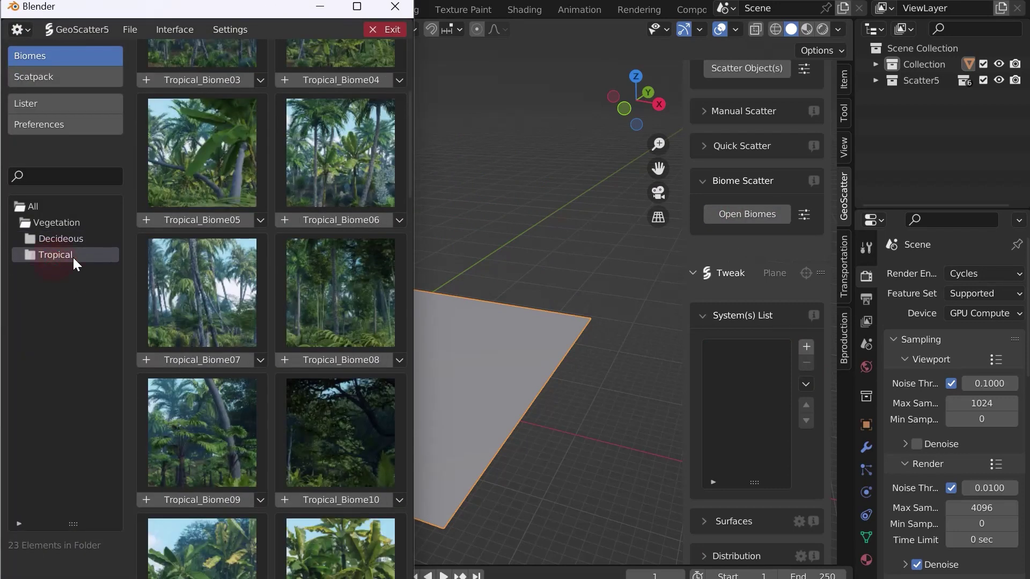
left_click(327, 362)
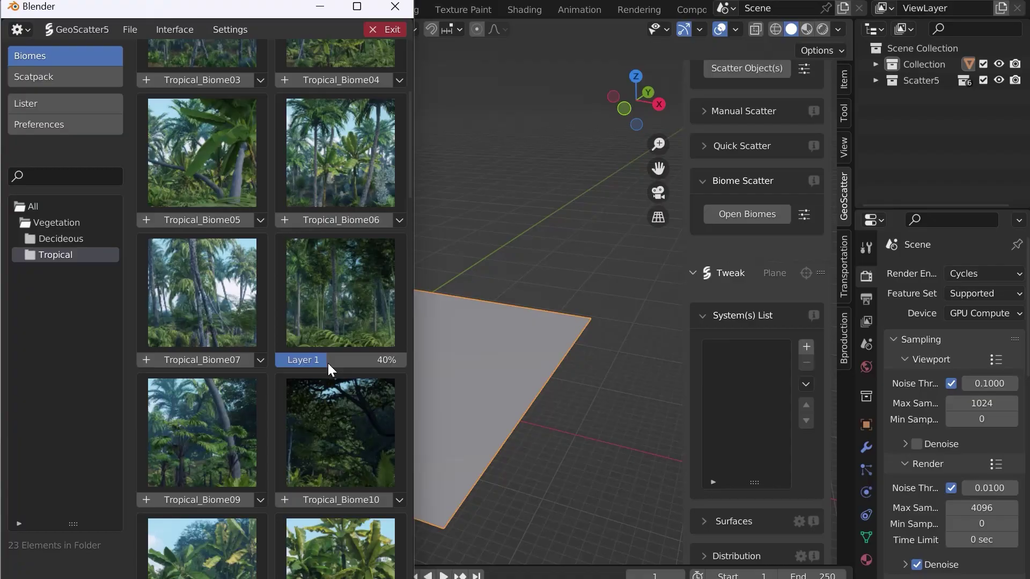
left_click(398, 9)
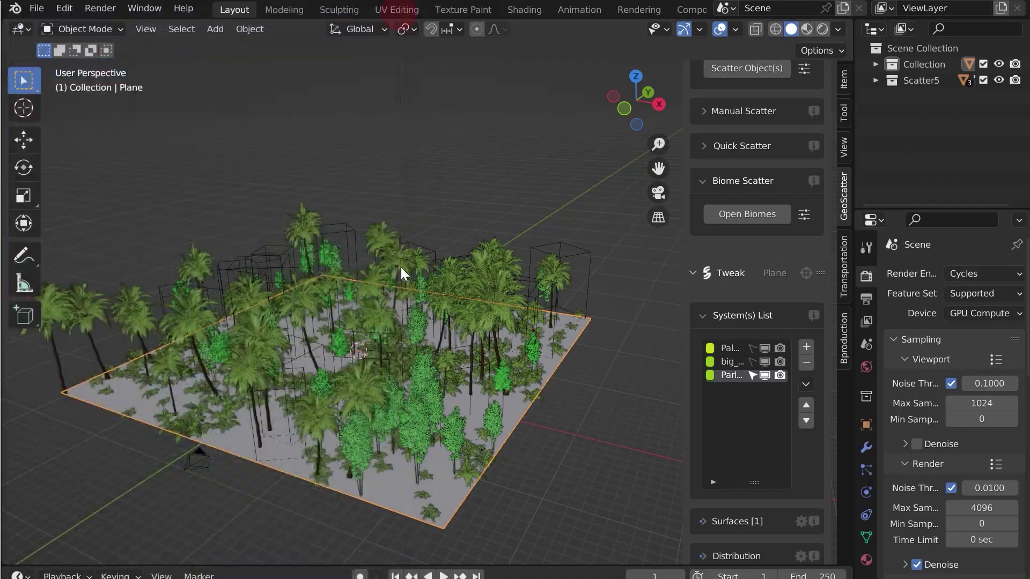
Preview the palm jungle among the trees in rendered shading
mouse_move(433, 375)
middle_mouse_down()
mouse_move(358, 350)
mouse_move(415, 342)
mouse_move(132, 117)
middle_mouse_up()
key("z")
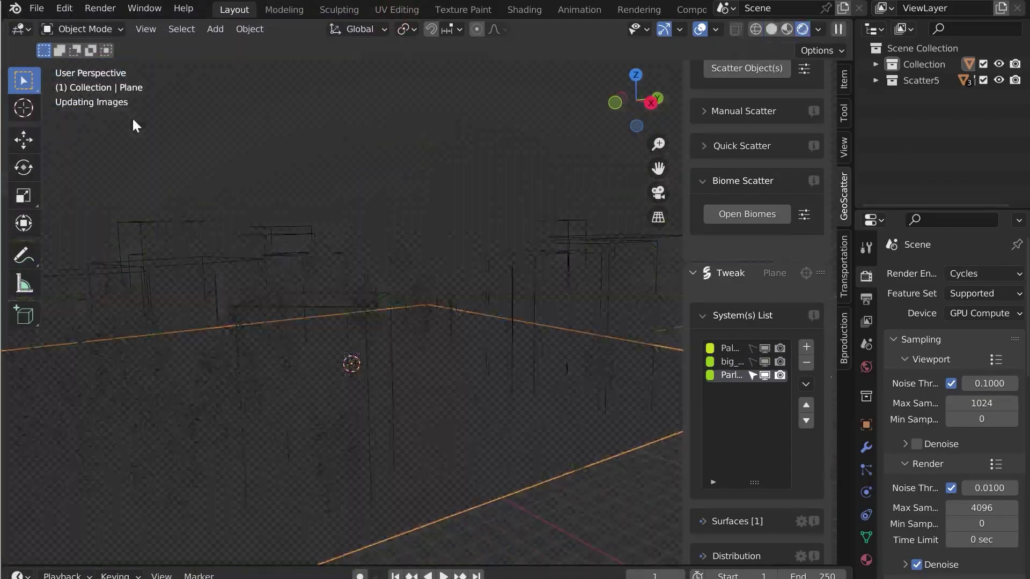
scroll(289, 278, "down", 6)
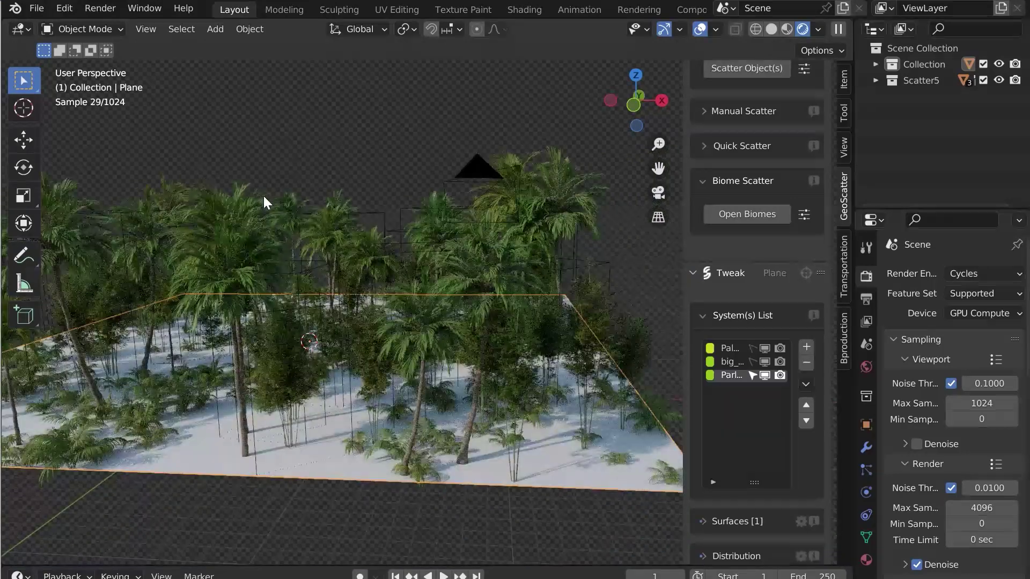